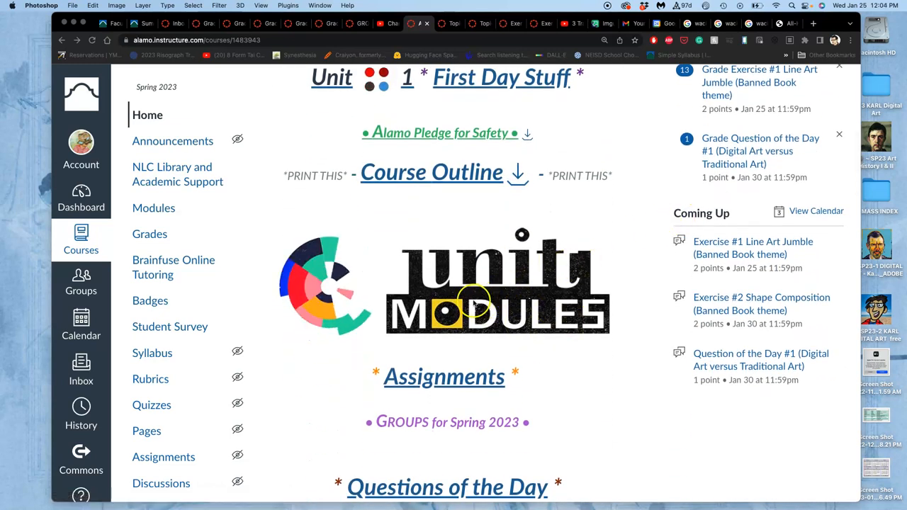
- Go from the course home through UNIT Modules to the Unit 3 overview page
{"action": "left_click", "coordinate": [477, 303]}
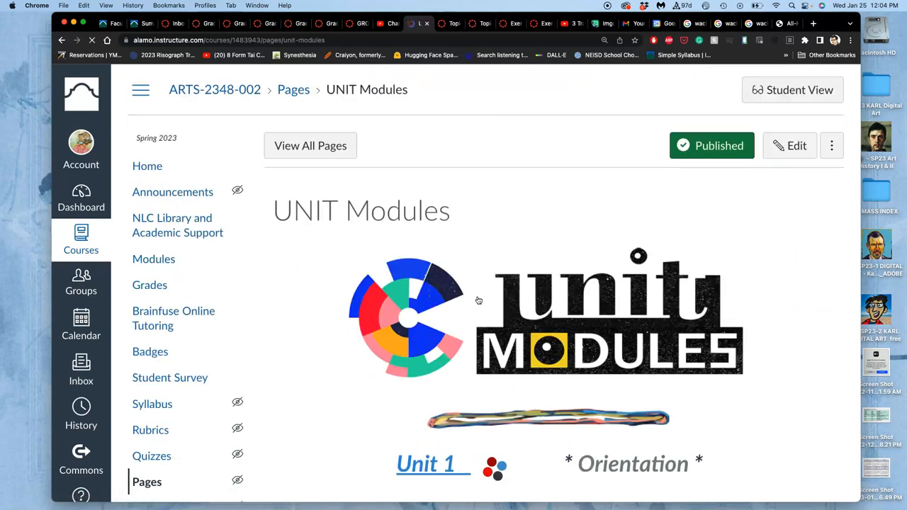
{"action": "scroll", "coordinate": [478, 301], "scroll_direction": "down", "scroll_amount": 5}
{"action": "scroll", "coordinate": [461, 284], "scroll_direction": "down", "scroll_amount": 3}
{"action": "scroll", "coordinate": [447, 273], "scroll_direction": "down", "scroll_amount": 2}
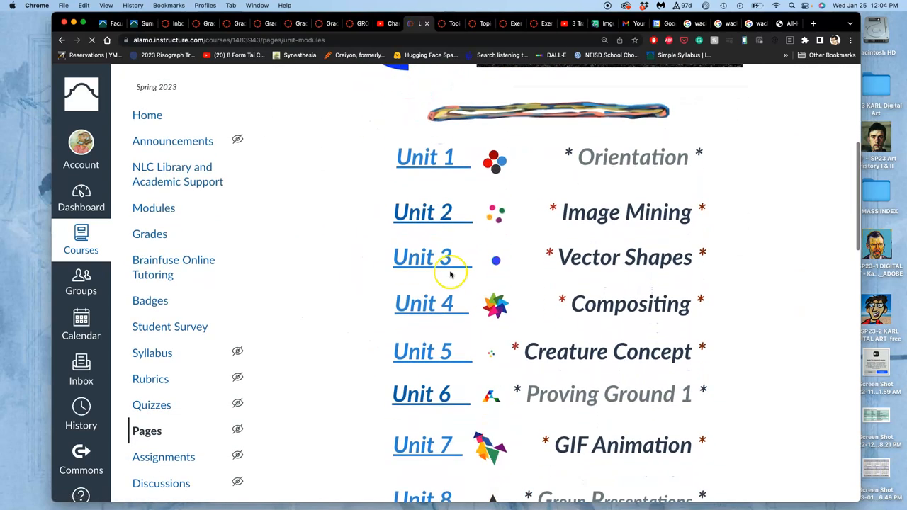
{"action": "left_click", "coordinate": [445, 269]}
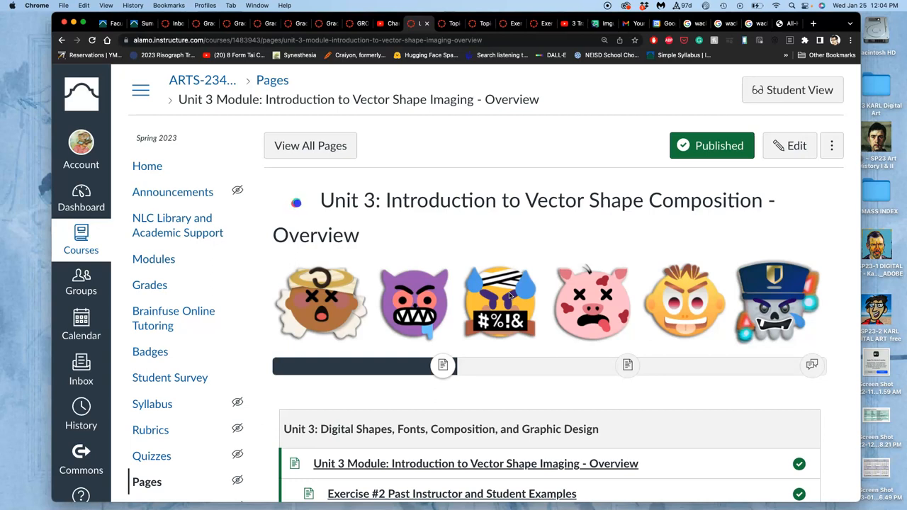
{"action": "scroll", "coordinate": [509, 296], "scroll_direction": "down", "scroll_amount": 3}
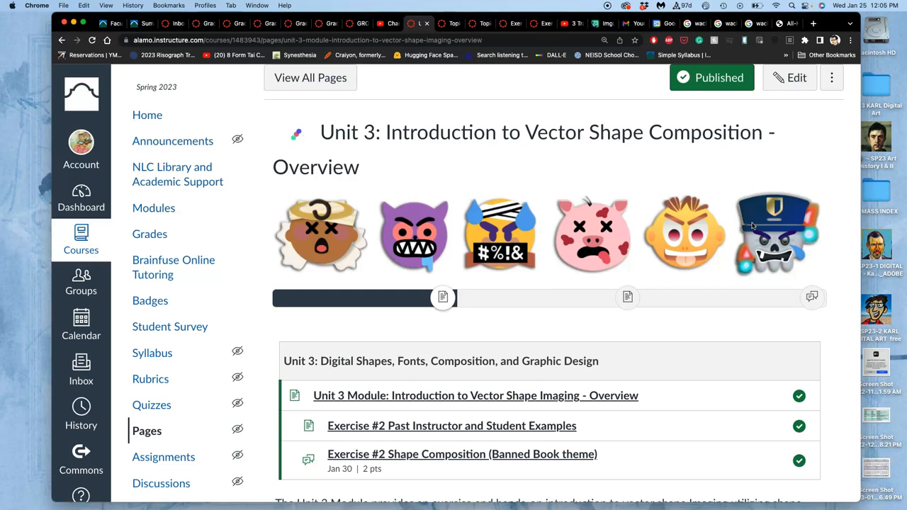
{"action": "scroll", "coordinate": [752, 226], "scroll_direction": "down", "scroll_amount": 2}
{"action": "scroll", "coordinate": [752, 225], "scroll_direction": "down", "scroll_amount": 2}
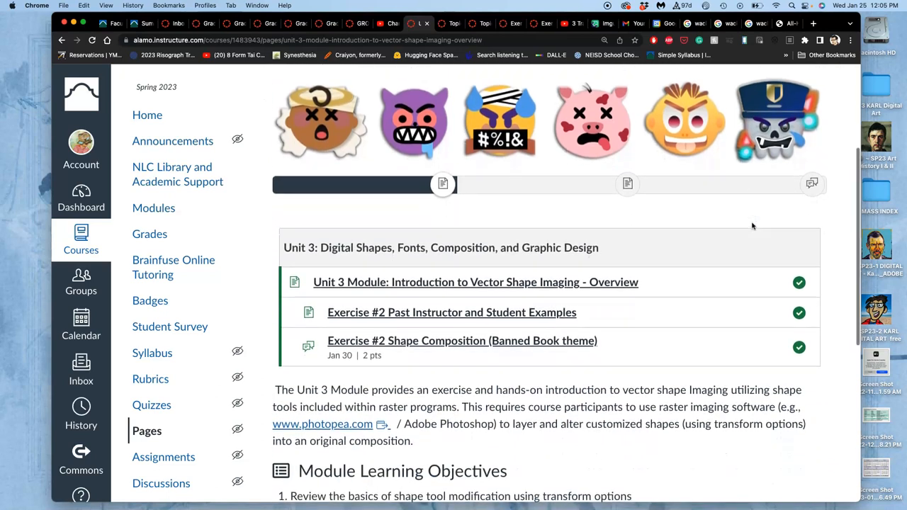
{"action": "scroll", "coordinate": [753, 226], "scroll_direction": "down", "scroll_amount": 2}
{"action": "scroll", "coordinate": [753, 225], "scroll_direction": "down", "scroll_amount": 3}
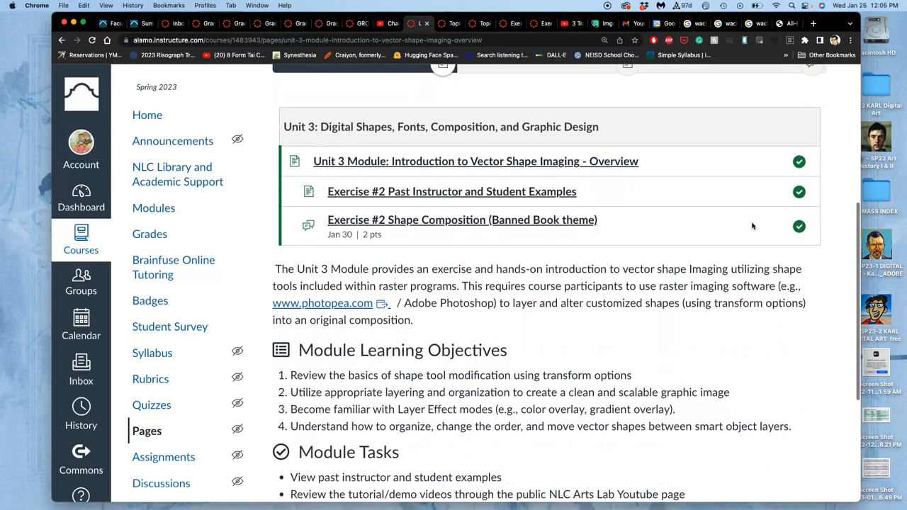
{"action": "scroll", "coordinate": [752, 225], "scroll_direction": "down", "scroll_amount": 2}
{"action": "scroll", "coordinate": [709, 234], "scroll_direction": "down", "scroll_amount": 2}
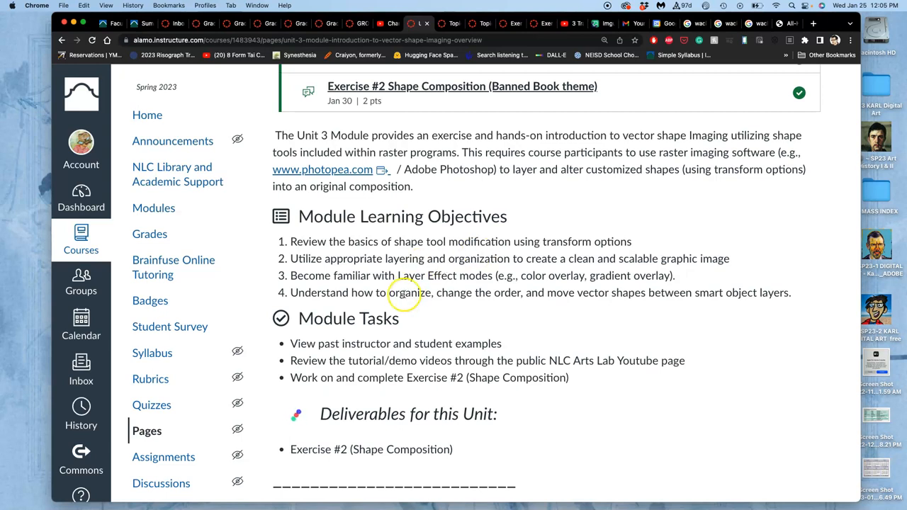
{"action": "scroll", "coordinate": [421, 315], "scroll_direction": "down", "scroll_amount": 1}
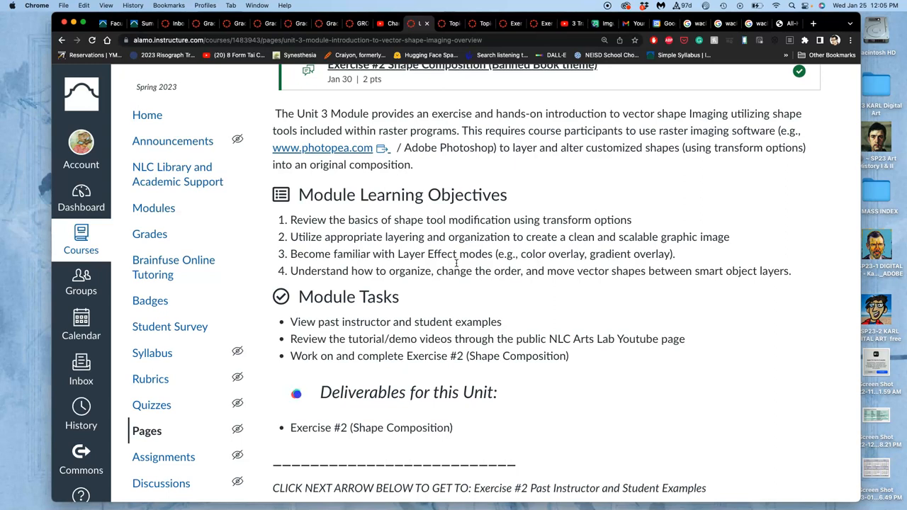
{"action": "scroll", "coordinate": [456, 263], "scroll_direction": "down", "scroll_amount": 3}
{"action": "scroll", "coordinate": [456, 264], "scroll_direction": "down", "scroll_amount": 1}
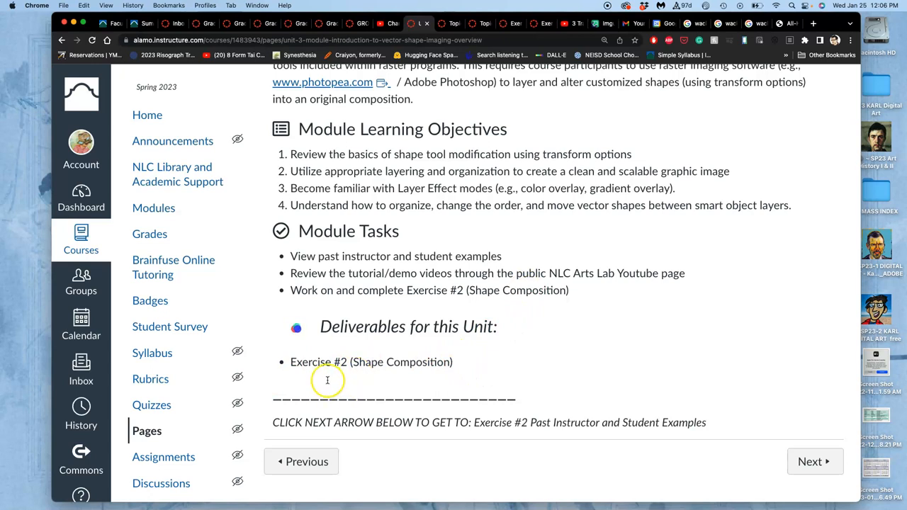
- Advance from the Unit 3 overview to the Exercise #2 Past Examples page
{"action": "left_click", "coordinate": [814, 462]}
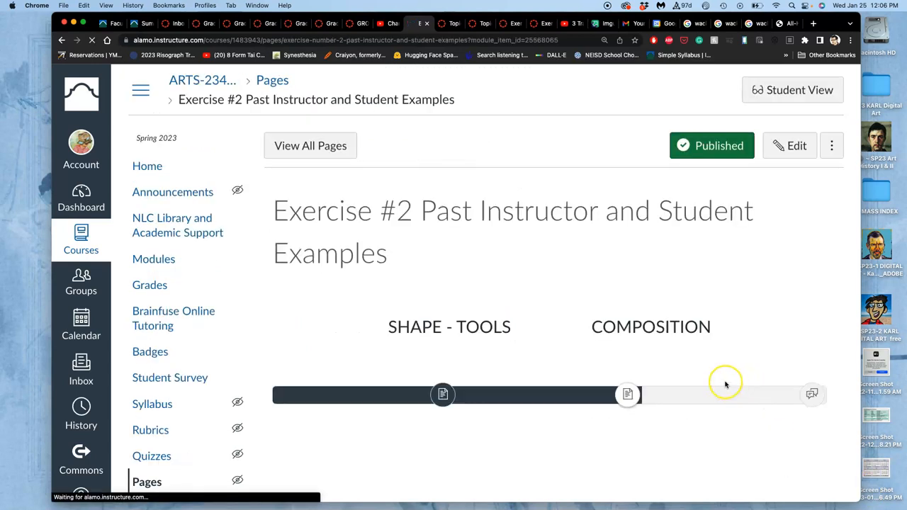
{"action": "scroll", "coordinate": [725, 384], "scroll_direction": "down", "scroll_amount": 5}
{"action": "scroll", "coordinate": [726, 384], "scroll_direction": "down", "scroll_amount": 4}
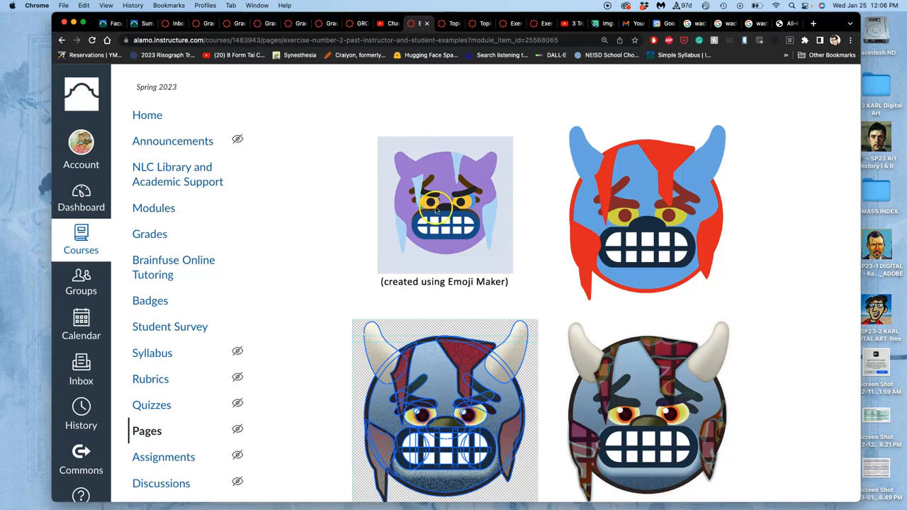
{"action": "scroll", "coordinate": [433, 213], "scroll_direction": "down", "scroll_amount": 2}
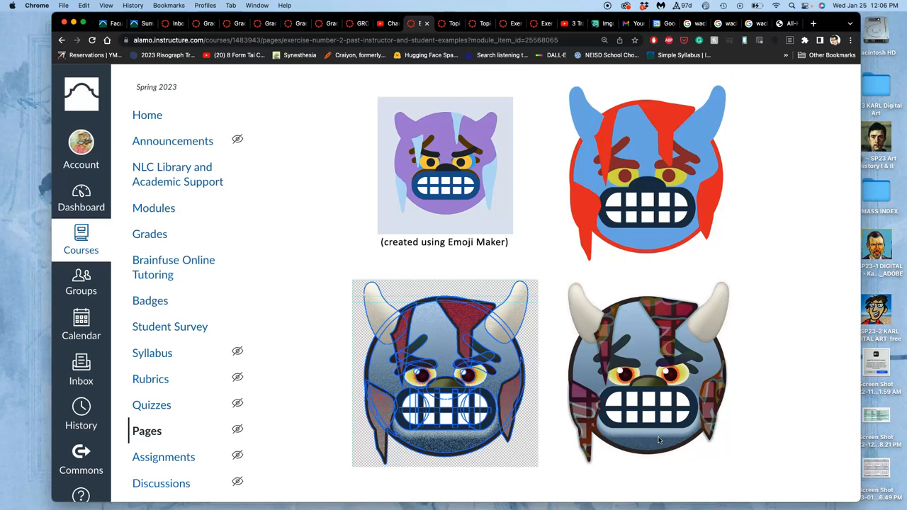
{"action": "scroll", "coordinate": [658, 441], "scroll_direction": "down", "scroll_amount": 3}
{"action": "scroll", "coordinate": [658, 440], "scroll_direction": "up", "scroll_amount": 3}
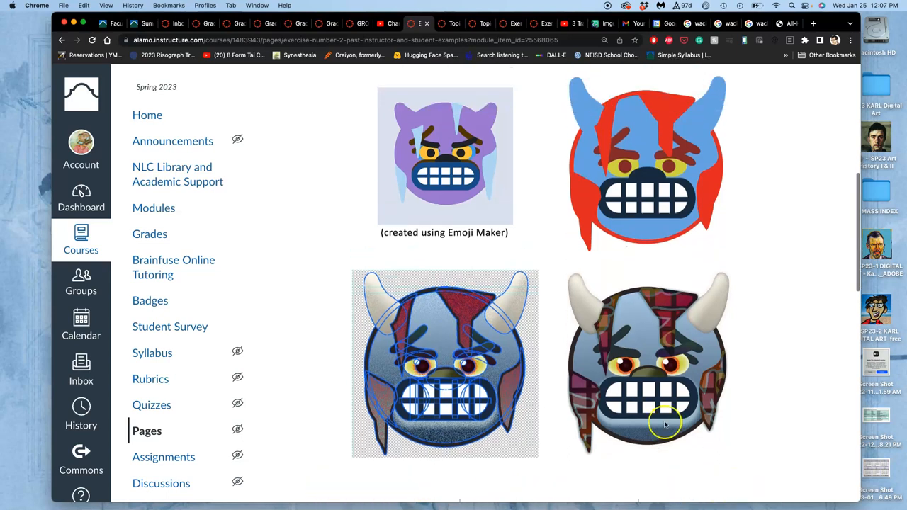
{"action": "scroll", "coordinate": [664, 423], "scroll_direction": "down", "scroll_amount": 4}
{"action": "scroll", "coordinate": [664, 423], "scroll_direction": "down", "scroll_amount": 5}
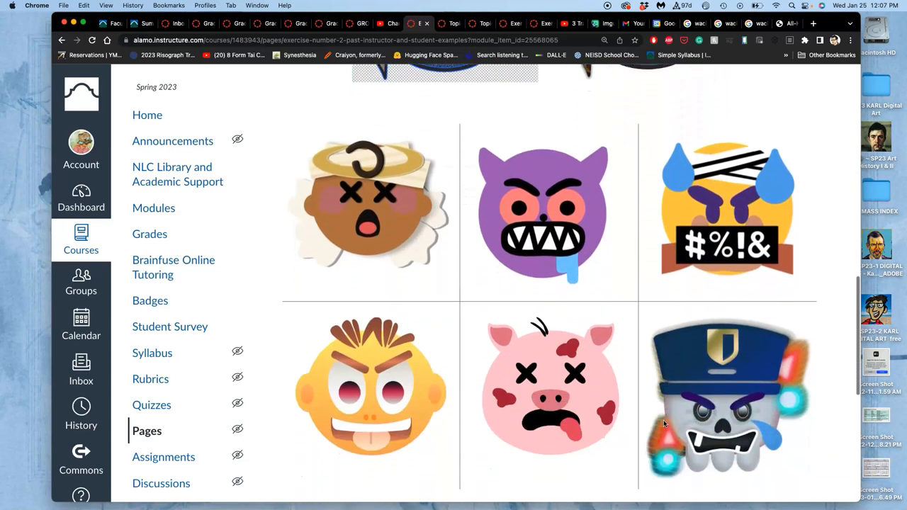
{"action": "scroll", "coordinate": [664, 423], "scroll_direction": "down", "scroll_amount": 4}
{"action": "scroll", "coordinate": [664, 423], "scroll_direction": "up", "scroll_amount": 1}
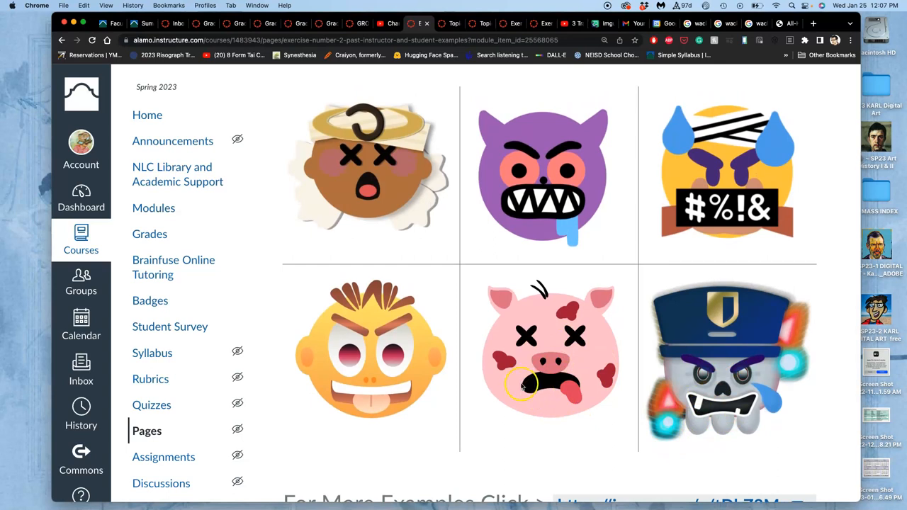
{"action": "scroll", "coordinate": [538, 397], "scroll_direction": "down", "scroll_amount": 5}
{"action": "scroll", "coordinate": [526, 384], "scroll_direction": "down", "scroll_amount": 1}
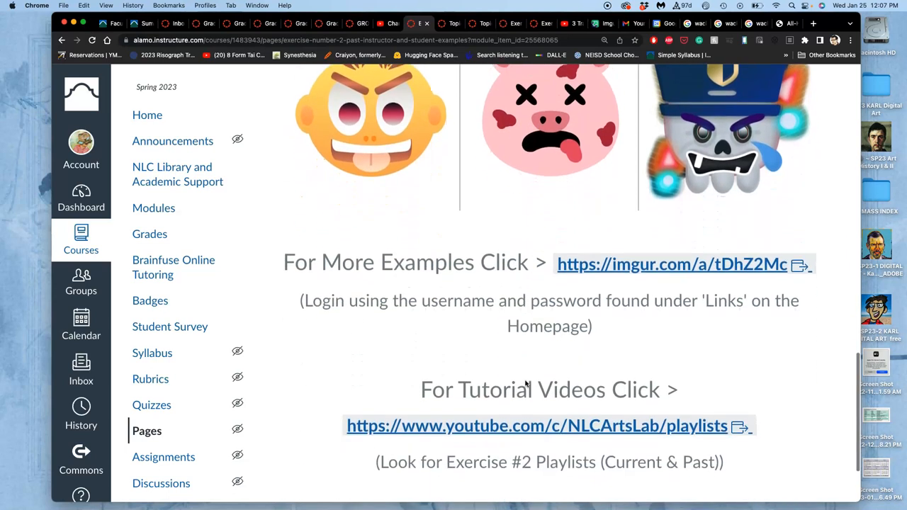
{"action": "scroll", "coordinate": [539, 284], "scroll_direction": "up", "scroll_amount": 2}
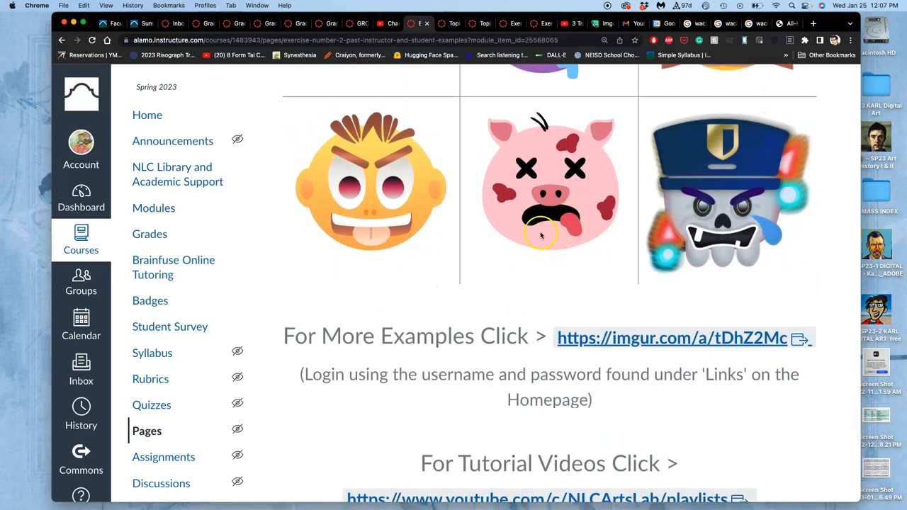
{"action": "scroll", "coordinate": [537, 238], "scroll_direction": "down", "scroll_amount": 1}
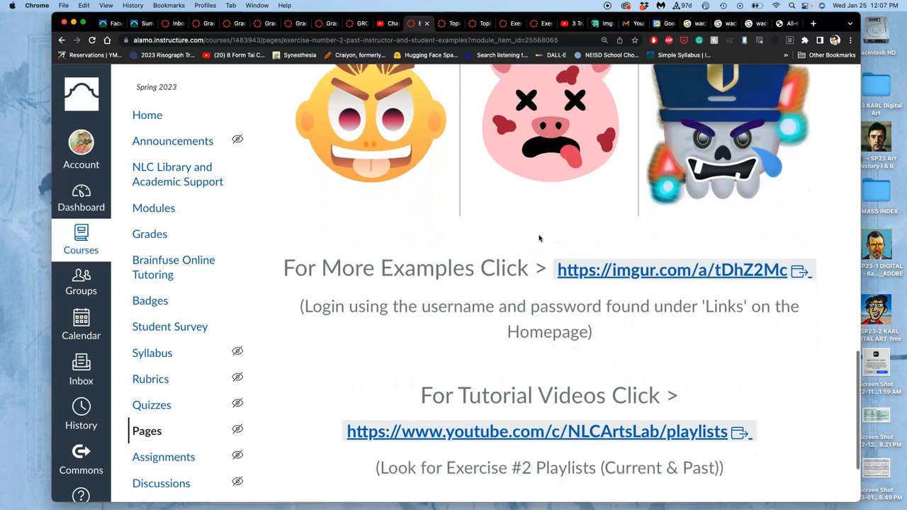
- Open the imgur examples album link in a new browser tab
{"action": "right_click", "coordinate": [623, 270]}
{"action": "left_click", "coordinate": [662, 272]}
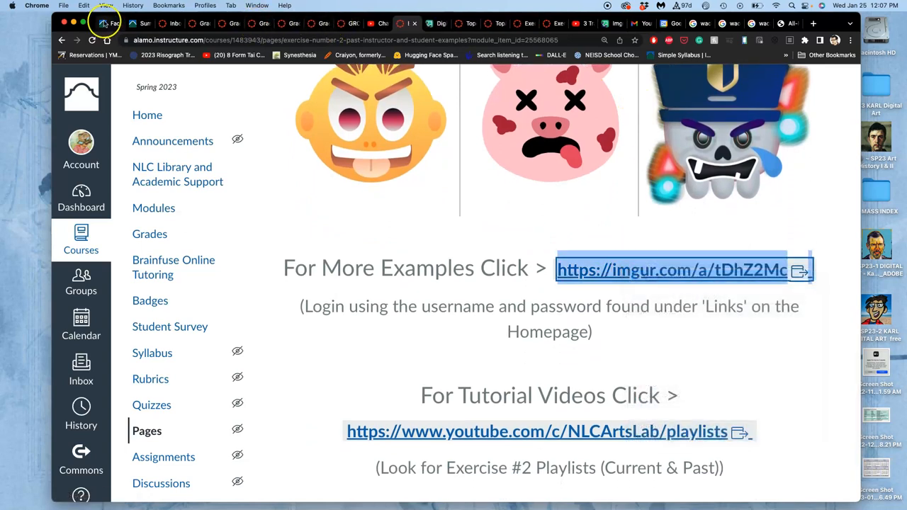
- Switch to the imgur tab showing the Exercise #2 Past Student Examples album
{"action": "left_click", "coordinate": [92, 23]}
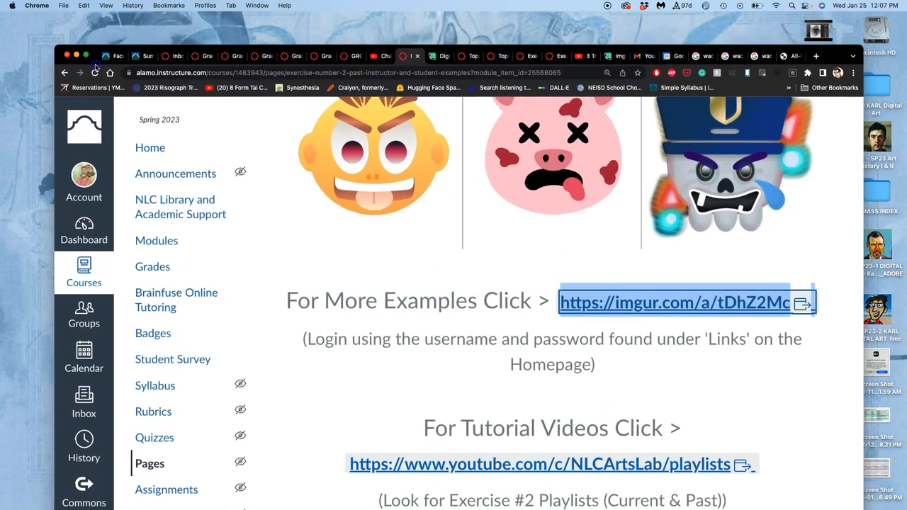
{"action": "left_click", "coordinate": [439, 57]}
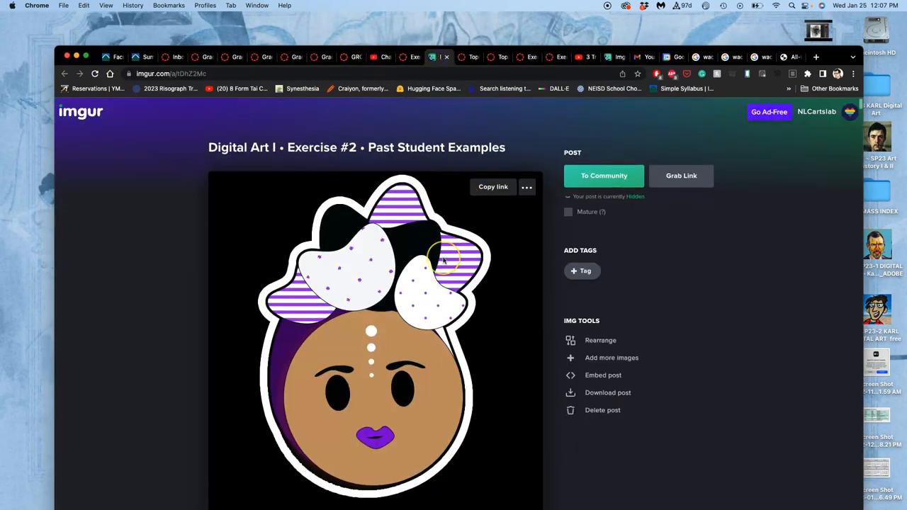
{"action": "scroll", "coordinate": [376, 284], "scroll_direction": "down", "scroll_amount": 5}
{"action": "scroll", "coordinate": [375, 283], "scroll_direction": "down", "scroll_amount": 5}
{"action": "scroll", "coordinate": [443, 259], "scroll_direction": "down", "scroll_amount": 5}
{"action": "scroll", "coordinate": [442, 259], "scroll_direction": "down", "scroll_amount": 5}
{"action": "scroll", "coordinate": [443, 258], "scroll_direction": "down", "scroll_amount": 5}
{"action": "scroll", "coordinate": [443, 258], "scroll_direction": "down", "scroll_amount": 4}
{"action": "scroll", "coordinate": [443, 259], "scroll_direction": "up", "scroll_amount": 5}
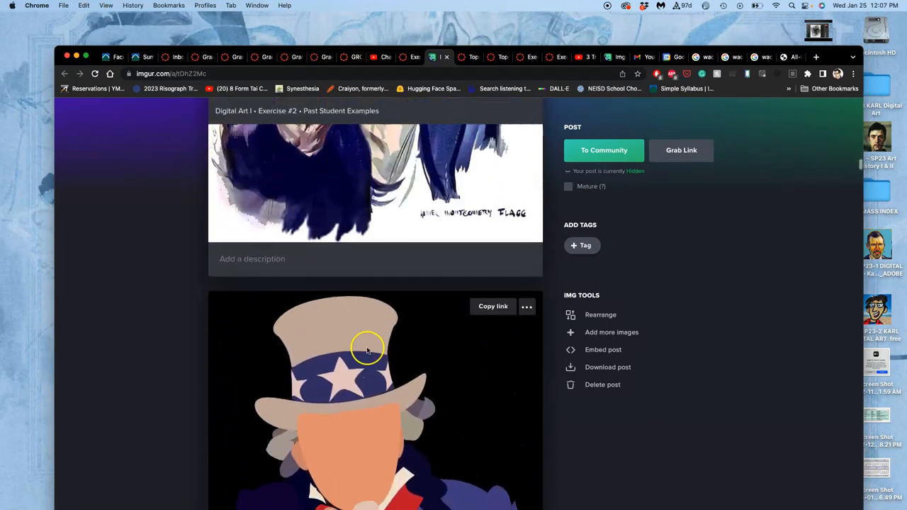
{"action": "scroll", "coordinate": [354, 319], "scroll_direction": "down", "scroll_amount": 2}
{"action": "scroll", "coordinate": [354, 318], "scroll_direction": "down", "scroll_amount": 3}
{"action": "scroll", "coordinate": [368, 378], "scroll_direction": "up", "scroll_amount": 5}
{"action": "scroll", "coordinate": [368, 340], "scroll_direction": "up", "scroll_amount": 4}
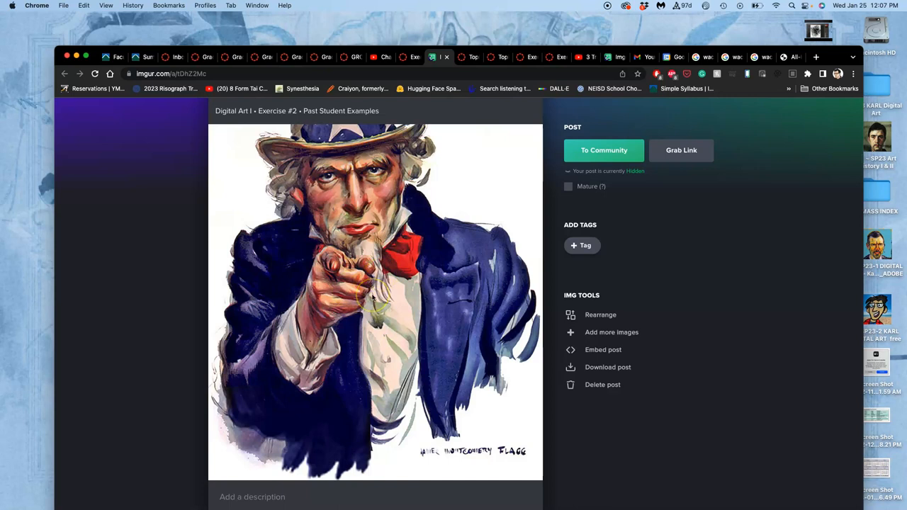
{"action": "scroll", "coordinate": [372, 302], "scroll_direction": "down", "scroll_amount": 5}
{"action": "scroll", "coordinate": [372, 301], "scroll_direction": "down", "scroll_amount": 4}
{"action": "scroll", "coordinate": [368, 316], "scroll_direction": "down", "scroll_amount": 4}
{"action": "scroll", "coordinate": [367, 316], "scroll_direction": "down", "scroll_amount": 5}
{"action": "scroll", "coordinate": [367, 315], "scroll_direction": "down", "scroll_amount": 3}
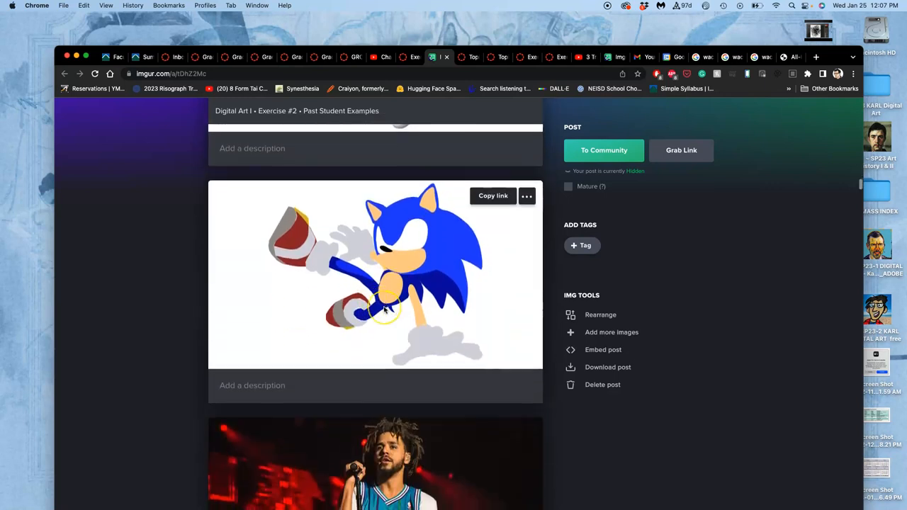
{"action": "scroll", "coordinate": [383, 309], "scroll_direction": "down", "scroll_amount": 5}
{"action": "scroll", "coordinate": [383, 306], "scroll_direction": "down", "scroll_amount": 4}
{"action": "scroll", "coordinate": [383, 305], "scroll_direction": "down", "scroll_amount": 4}
{"action": "scroll", "coordinate": [383, 305], "scroll_direction": "down", "scroll_amount": 4}
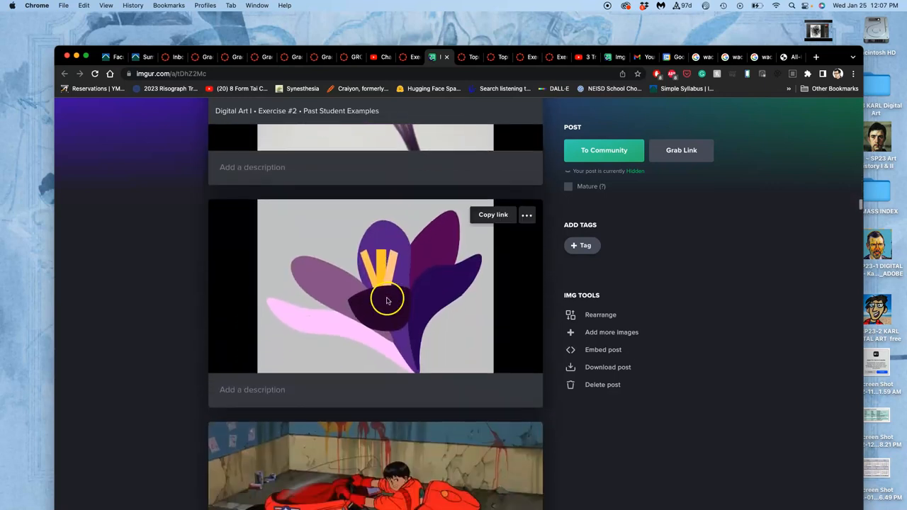
{"action": "scroll", "coordinate": [384, 302], "scroll_direction": "down", "scroll_amount": 5}
{"action": "scroll", "coordinate": [383, 303], "scroll_direction": "down", "scroll_amount": 5}
{"action": "scroll", "coordinate": [376, 283], "scroll_direction": "down", "scroll_amount": 5}
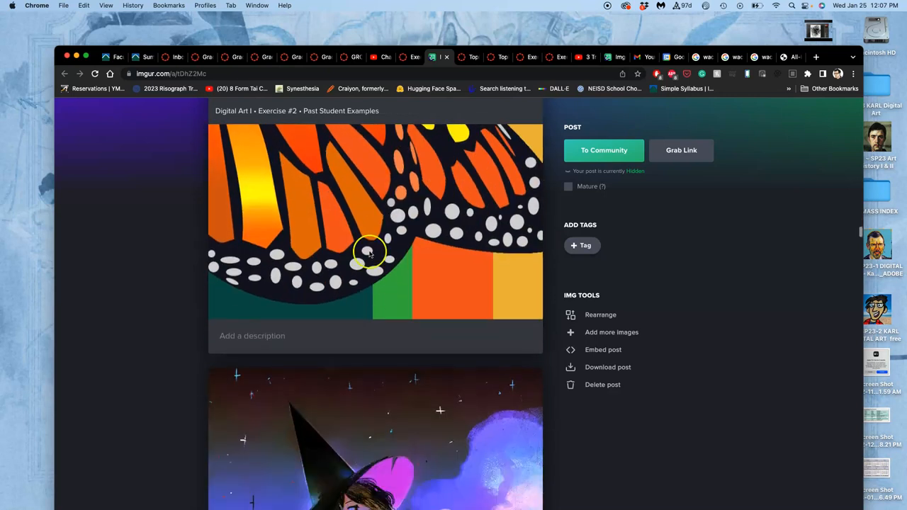
{"action": "scroll", "coordinate": [367, 245], "scroll_direction": "down", "scroll_amount": 5}
{"action": "scroll", "coordinate": [383, 295], "scroll_direction": "down", "scroll_amount": 5}
{"action": "scroll", "coordinate": [383, 296], "scroll_direction": "down", "scroll_amount": 4}
{"action": "scroll", "coordinate": [382, 296], "scroll_direction": "down", "scroll_amount": 4}
{"action": "scroll", "coordinate": [382, 295], "scroll_direction": "down", "scroll_amount": 2}
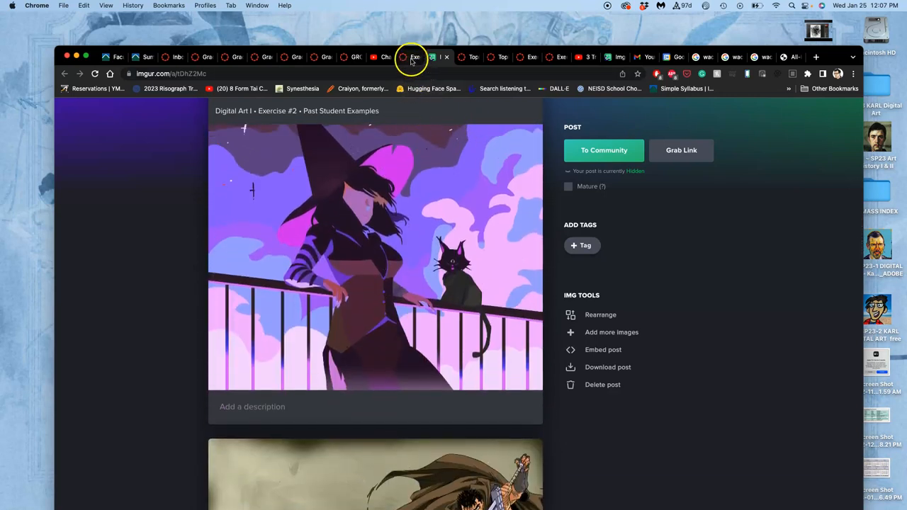
- Return to the Canvas examples page and go on to the Exercise #2 Shape Composition discussion
{"action": "left_click", "coordinate": [411, 60]}
{"action": "scroll", "coordinate": [496, 233], "scroll_direction": "down", "scroll_amount": 4}
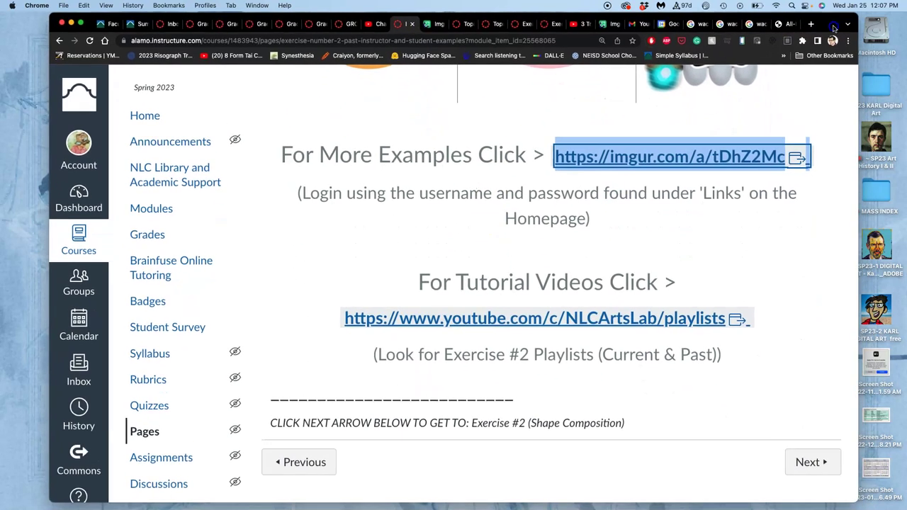
{"action": "left_click_drag", "start_coordinate": [839, 57], "coordinate": [826, 23]}
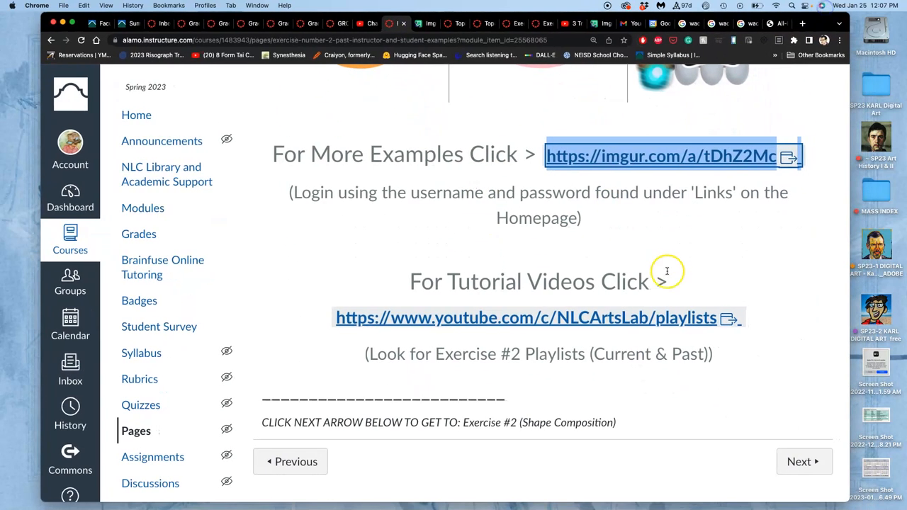
{"action": "left_click", "coordinate": [794, 463]}
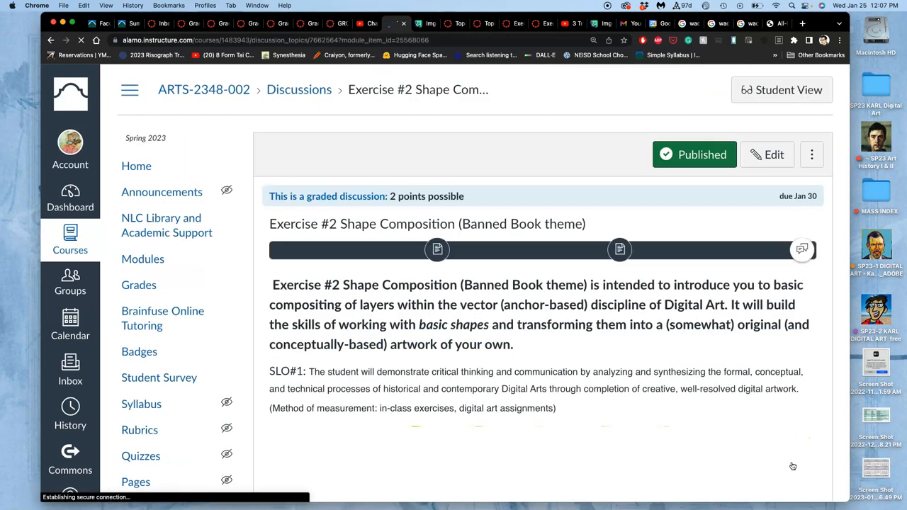
{"action": "scroll", "coordinate": [478, 323], "scroll_direction": "down", "scroll_amount": 5}
{"action": "scroll", "coordinate": [477, 323], "scroll_direction": "down", "scroll_amount": 5}
{"action": "scroll", "coordinate": [477, 322], "scroll_direction": "down", "scroll_amount": 3}
{"action": "scroll", "coordinate": [478, 323], "scroll_direction": "down", "scroll_amount": 3}
{"action": "scroll", "coordinate": [478, 322], "scroll_direction": "down", "scroll_amount": 2}
{"action": "scroll", "coordinate": [477, 322], "scroll_direction": "down", "scroll_amount": 2}
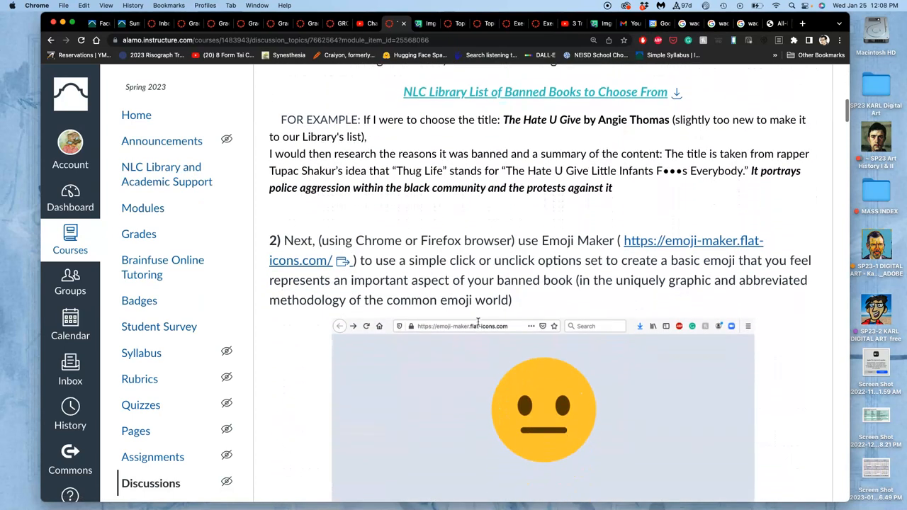
{"action": "scroll", "coordinate": [477, 323], "scroll_direction": "down", "scroll_amount": 2}
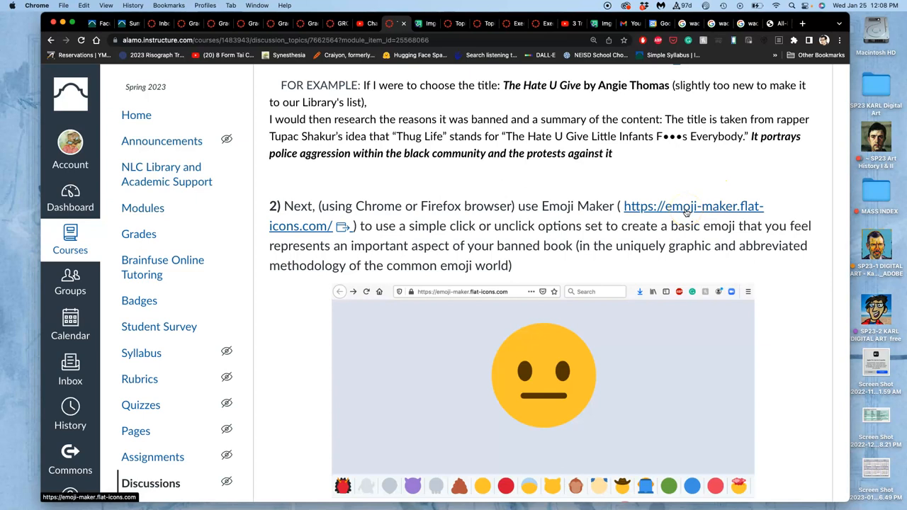
- Launch Emoji Maker and strip the default face of its eyes, mouth and blue tears
{"action": "left_click", "coordinate": [686, 209]}
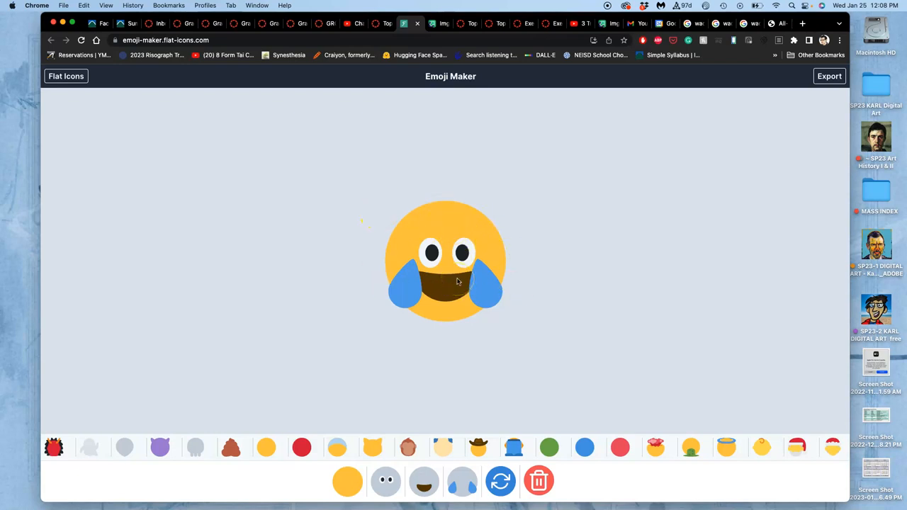
{"action": "scroll", "coordinate": [351, 483], "scroll_direction": "down", "scroll_amount": 3}
{"action": "scroll", "coordinate": [347, 434], "scroll_direction": "up", "scroll_amount": 1}
{"action": "left_click", "coordinate": [347, 440]}
{"action": "left_click", "coordinate": [346, 439]}
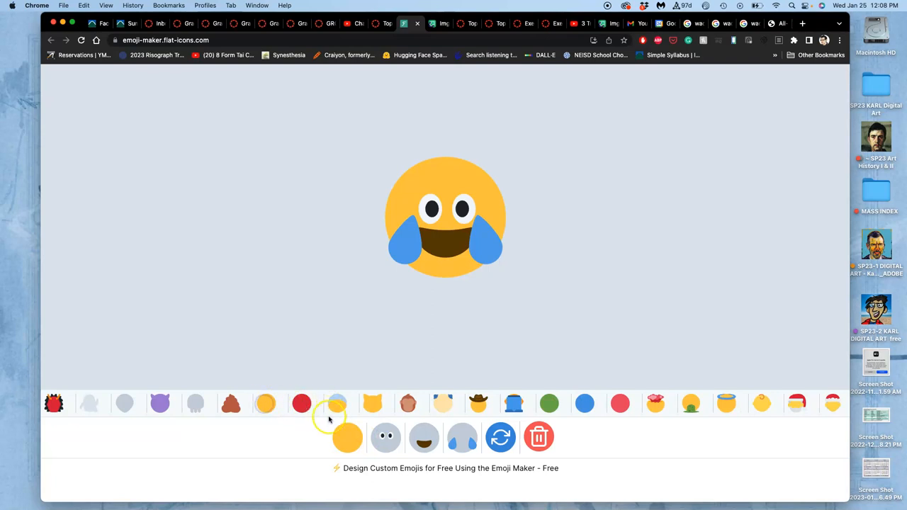
{"action": "left_click", "coordinate": [385, 437]}
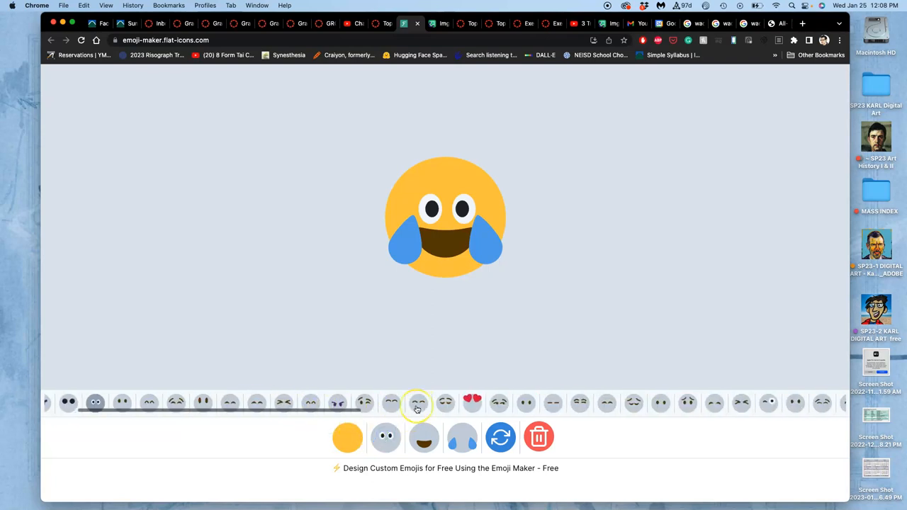
{"action": "scroll", "coordinate": [426, 410], "scroll_direction": "right", "scroll_amount": 5}
{"action": "scroll", "coordinate": [418, 410], "scroll_direction": "left", "scroll_amount": 5}
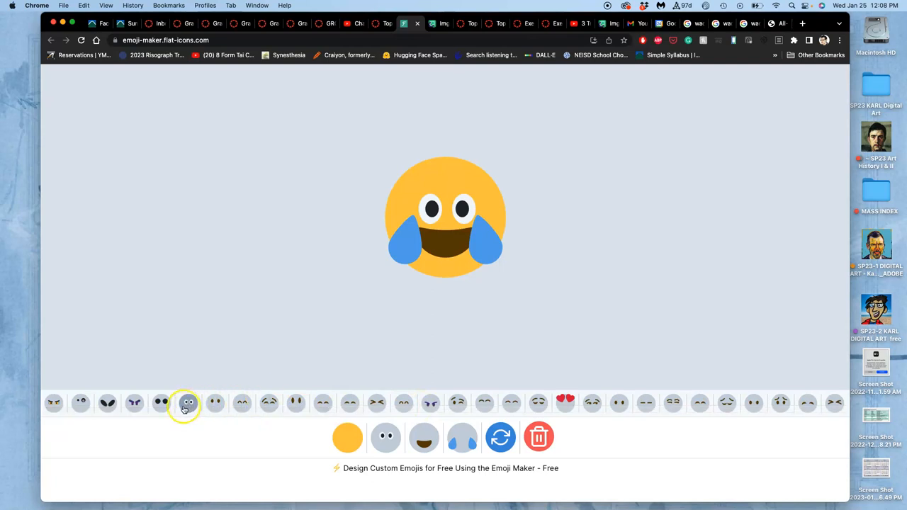
{"action": "left_click", "coordinate": [187, 405]}
{"action": "left_click", "coordinate": [189, 406]}
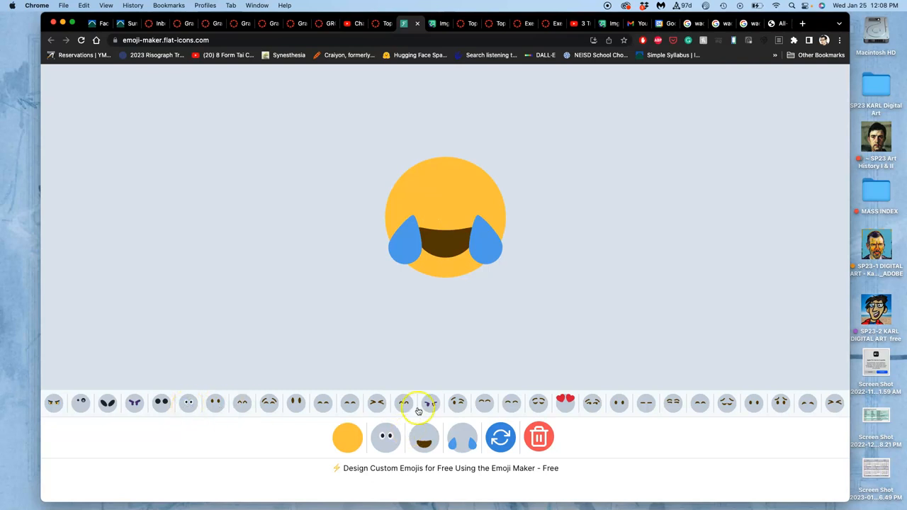
{"action": "left_click", "coordinate": [424, 437]}
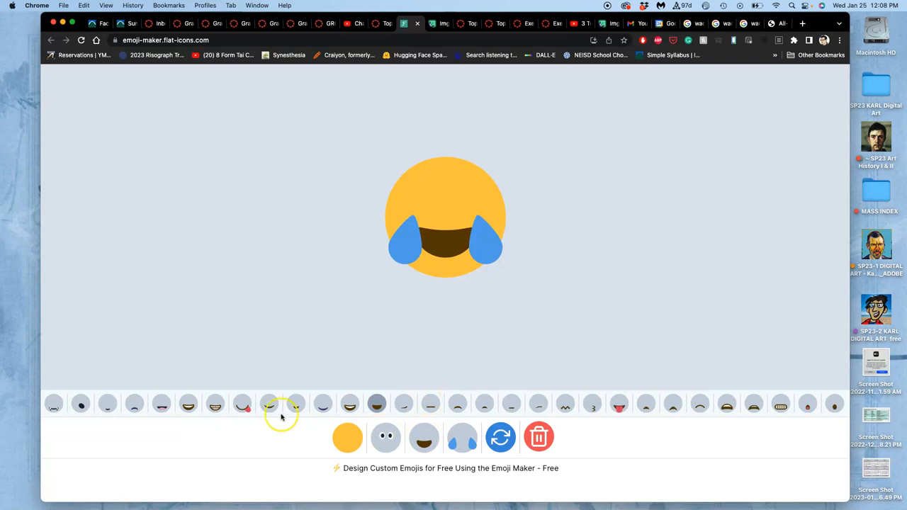
{"action": "left_click", "coordinate": [378, 404]}
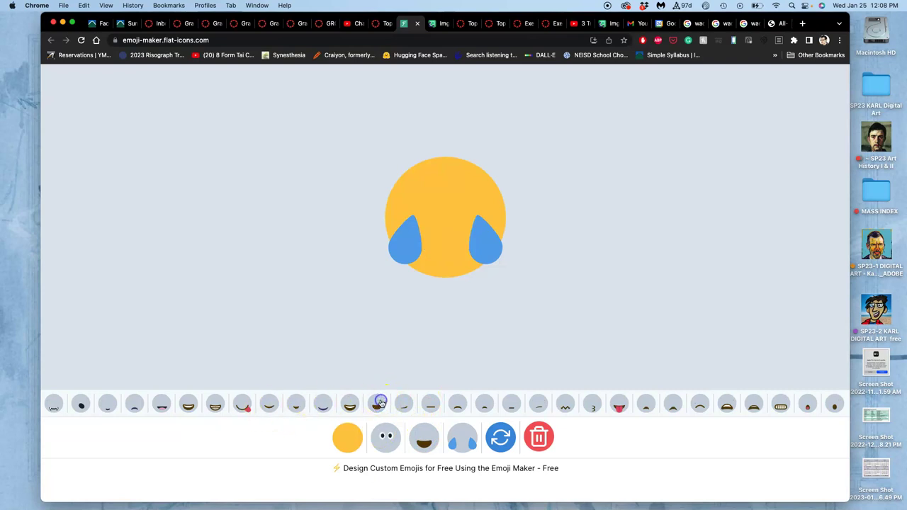
{"action": "left_click", "coordinate": [462, 438]}
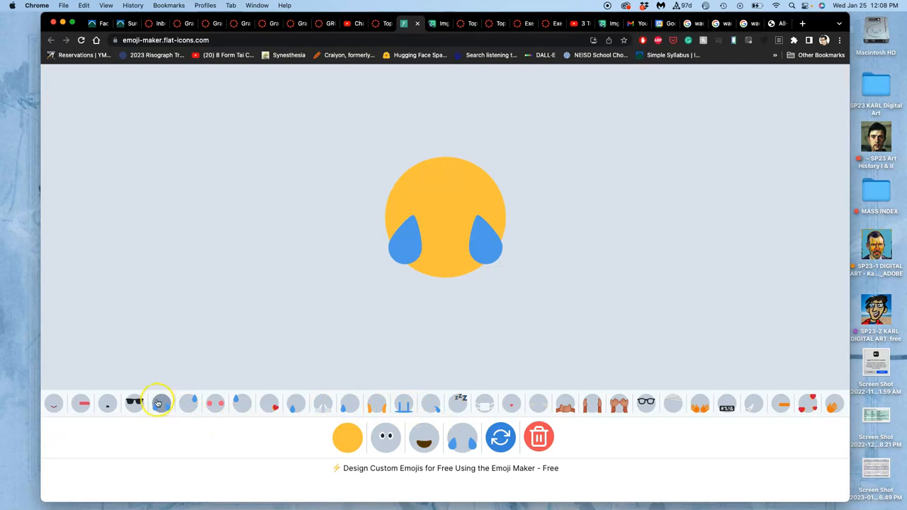
{"action": "left_click", "coordinate": [160, 404]}
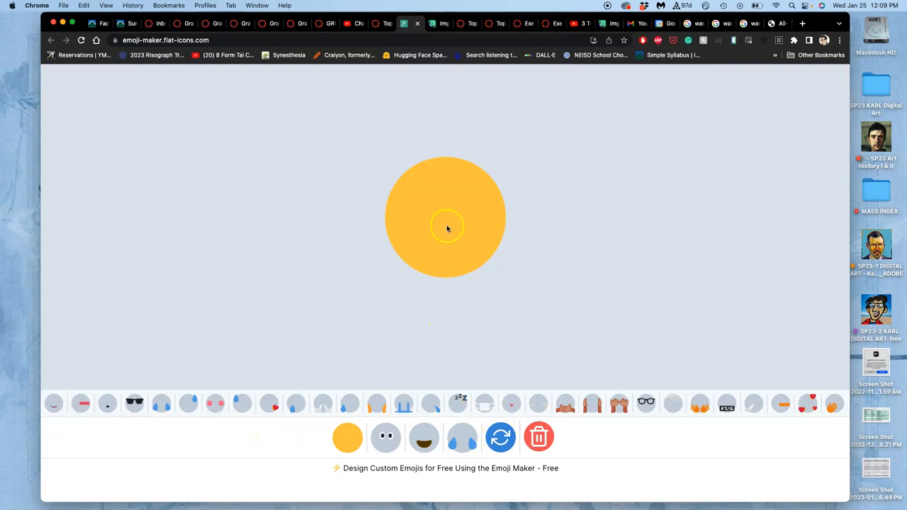
- Try poop, devil, skull, ogre and cat heads, then settle on the grey teardrop base
{"action": "left_click", "coordinate": [348, 437]}
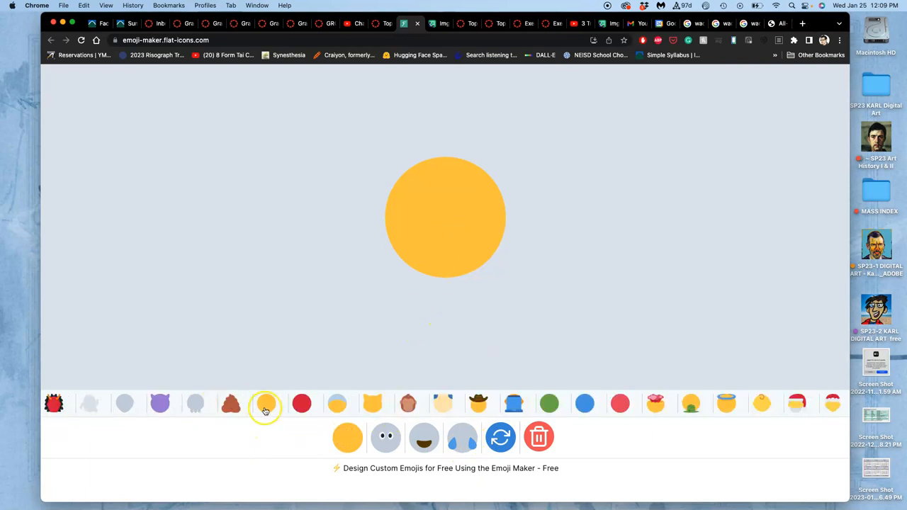
{"action": "left_click", "coordinate": [231, 404]}
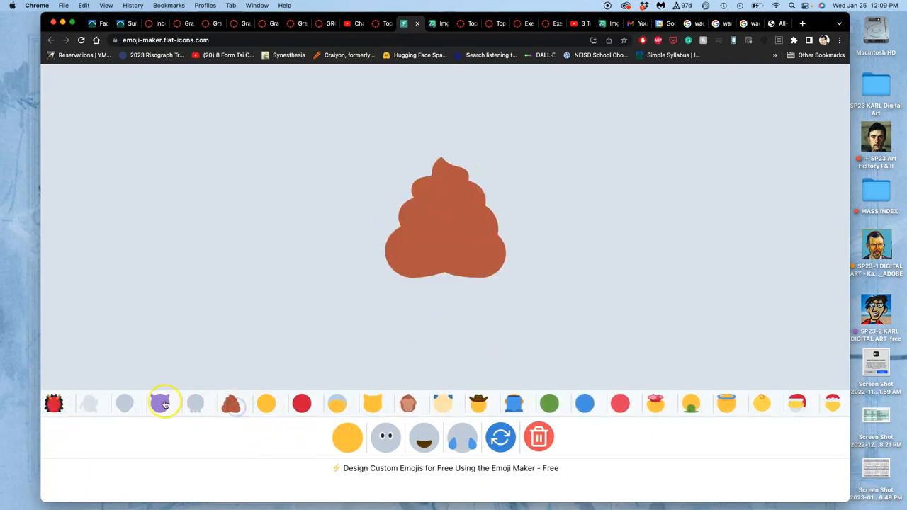
{"action": "left_click", "coordinate": [163, 404]}
{"action": "left_click", "coordinate": [195, 404]}
{"action": "left_click", "coordinate": [89, 405]}
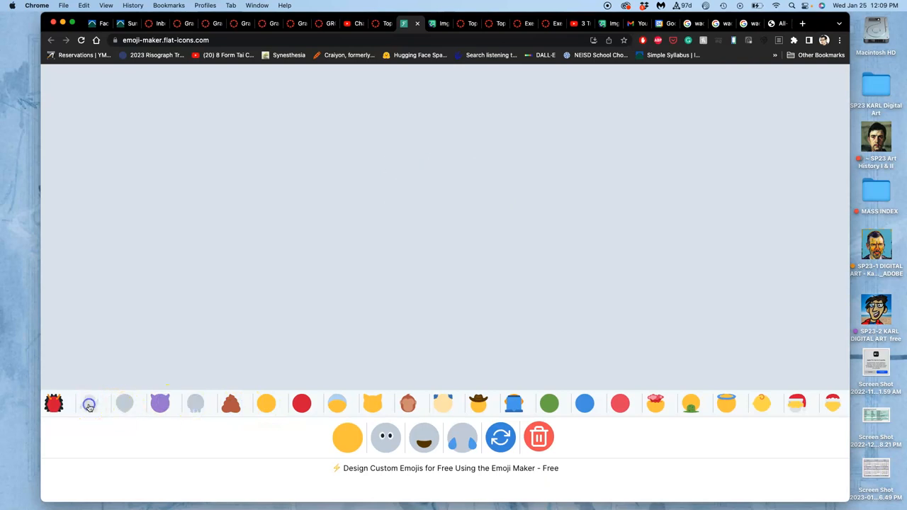
{"action": "left_click", "coordinate": [55, 404]}
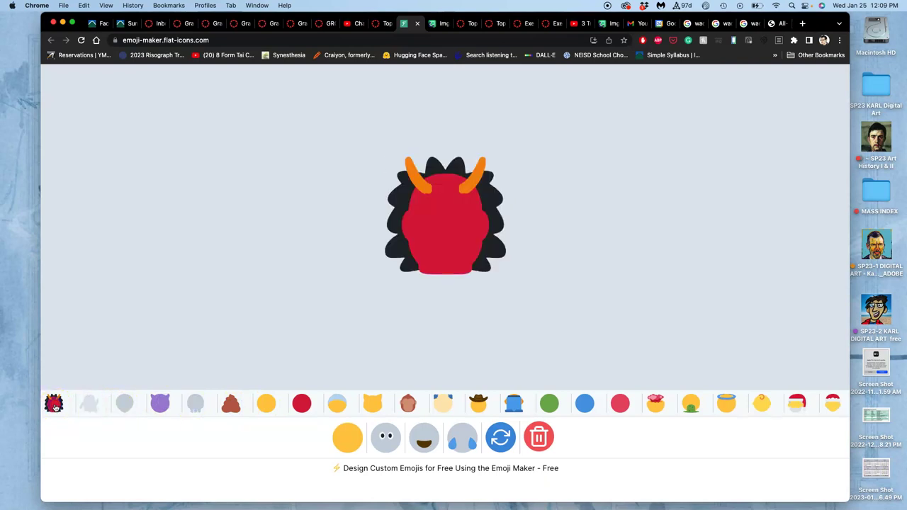
{"action": "left_click", "coordinate": [94, 406]}
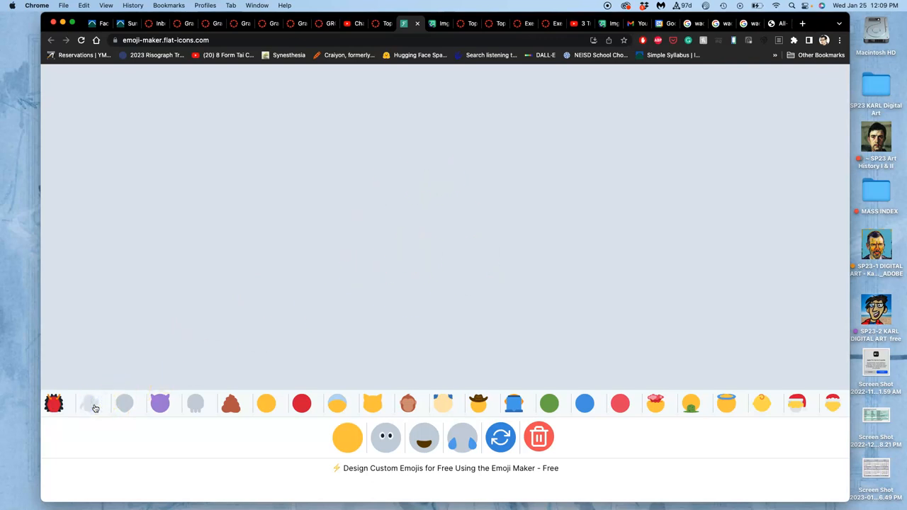
{"action": "left_click", "coordinate": [201, 403]}
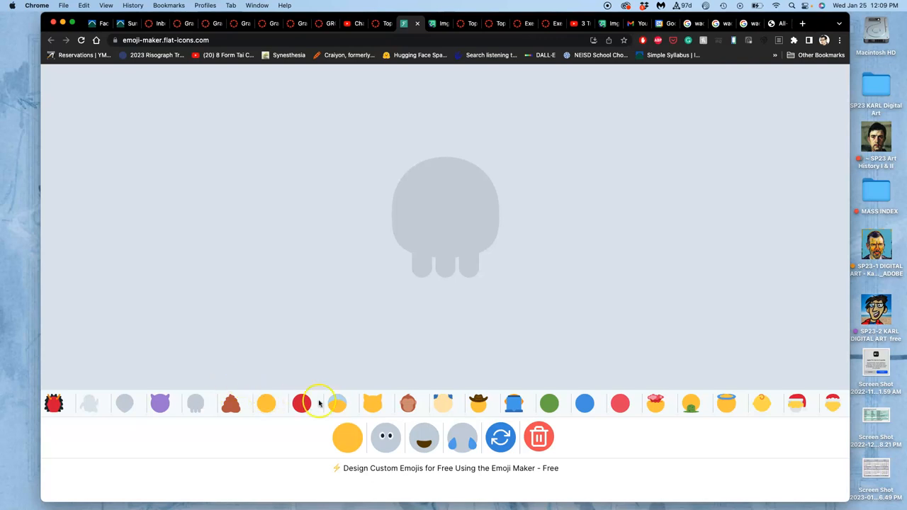
{"action": "left_click", "coordinate": [375, 404]}
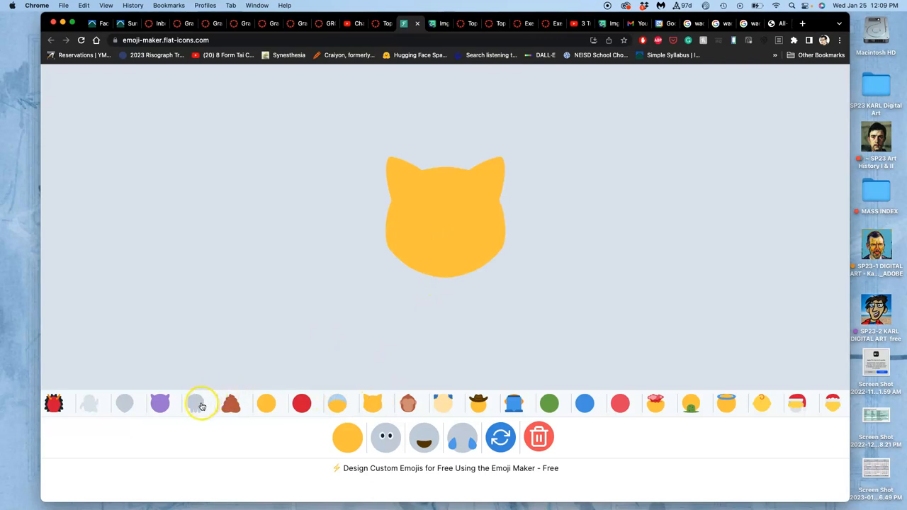
{"action": "left_click", "coordinate": [133, 404]}
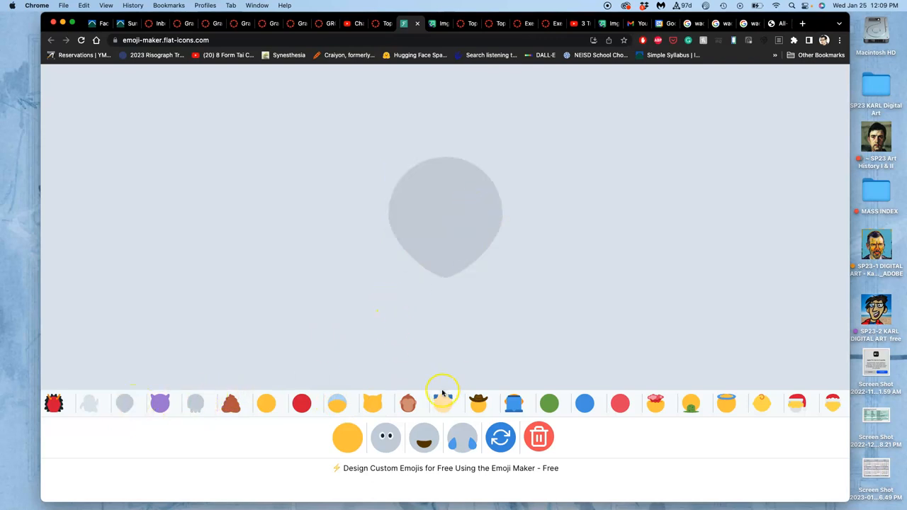
{"action": "left_click", "coordinate": [386, 439]}
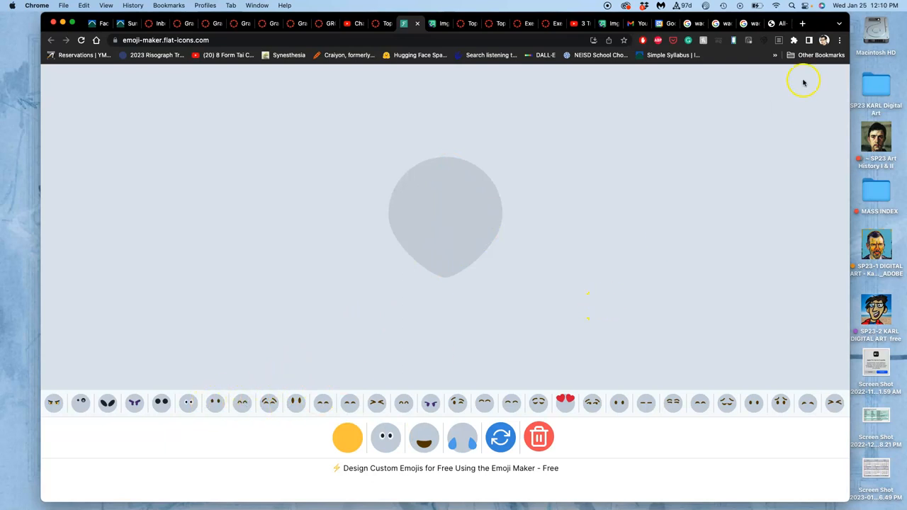
- Search Google for Jonny Quest Bandit, drag the dog picture to the desktop, return to Emoji Maker
{"action": "left_click", "coordinate": [803, 24]}
{"action": "type", "text": "jhnn"}
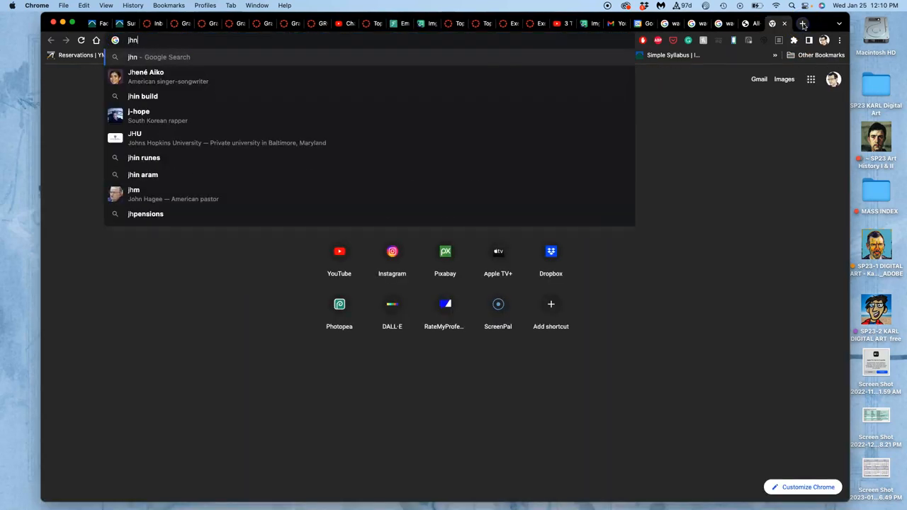
{"action": "type", "text": "y quest"}
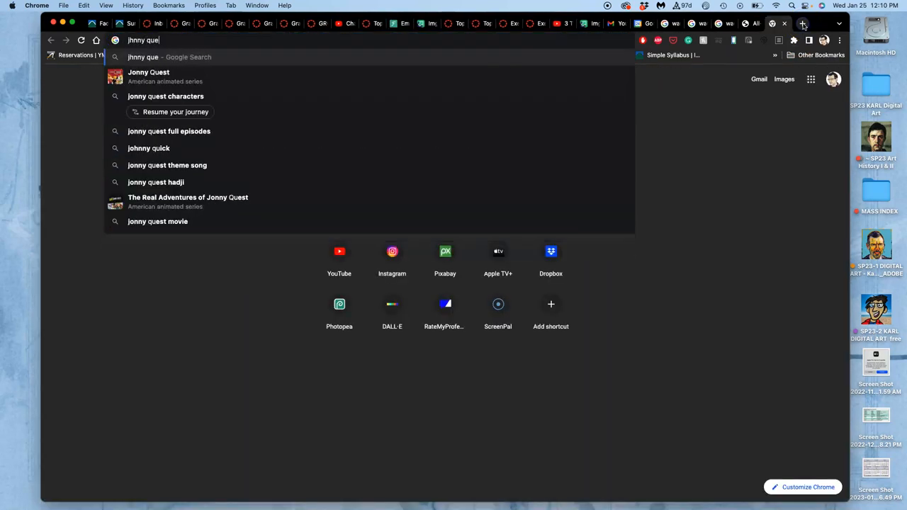
{"action": "type", "text": " bandit"}
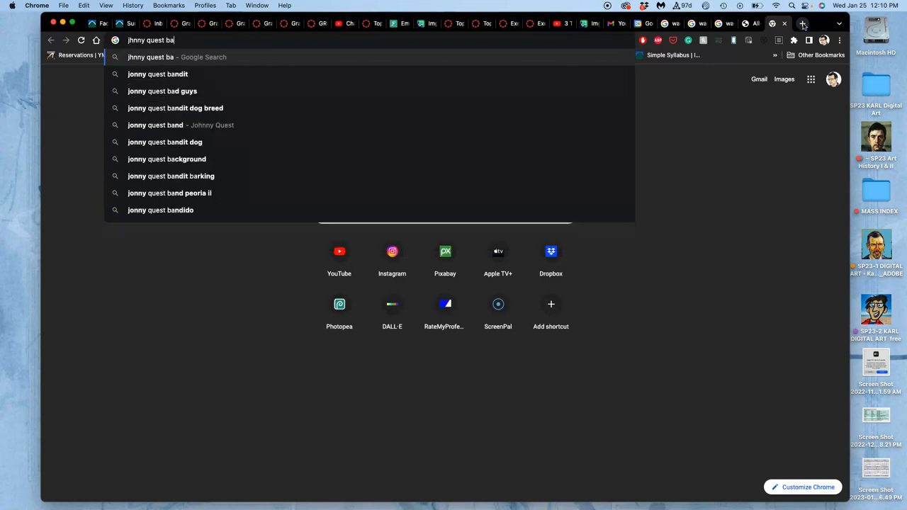
{"action": "key", "text": "Return"}
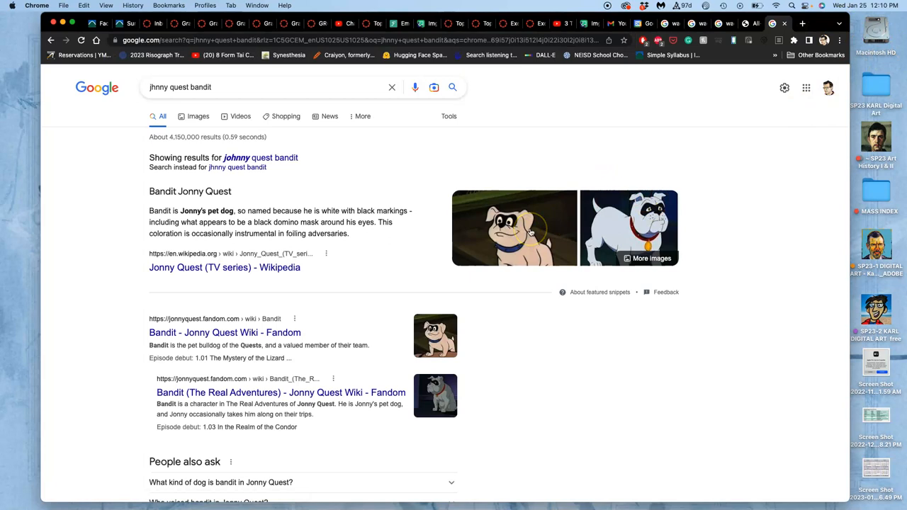
{"action": "left_click_drag", "start_coordinate": [529, 229], "coordinate": [860, 365]}
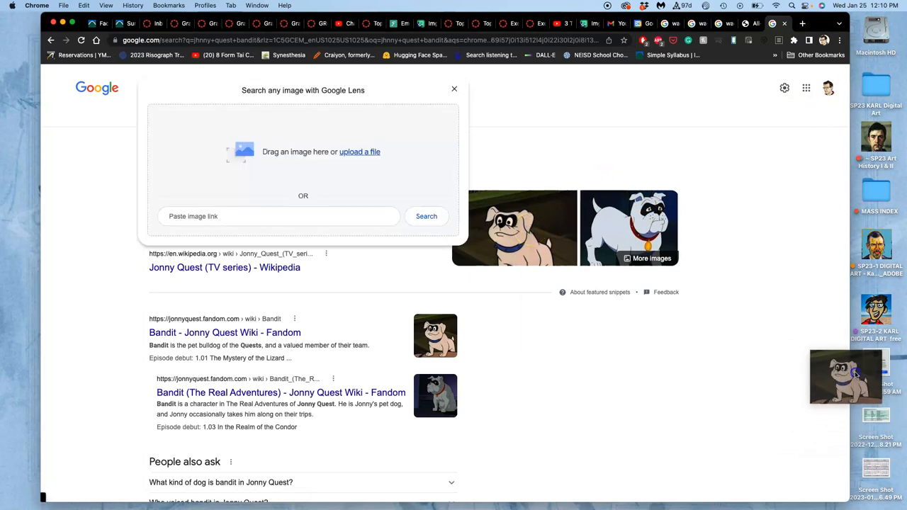
{"action": "left_click", "coordinate": [783, 23]}
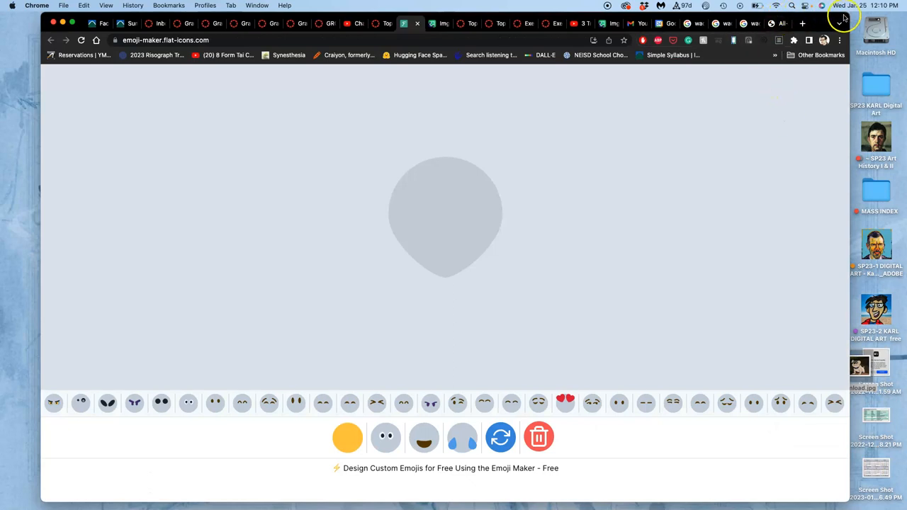
- Narrow Chrome and open download.jpg in Preview as a reference window at the top-right
{"action": "left_click_drag", "start_coordinate": [849, 14], "coordinate": [753, 17]}
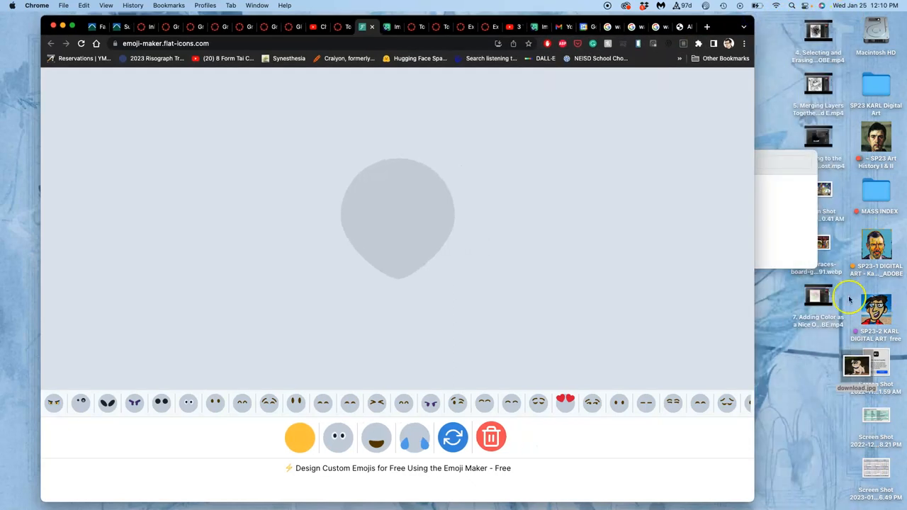
{"action": "double_click", "coordinate": [857, 365]}
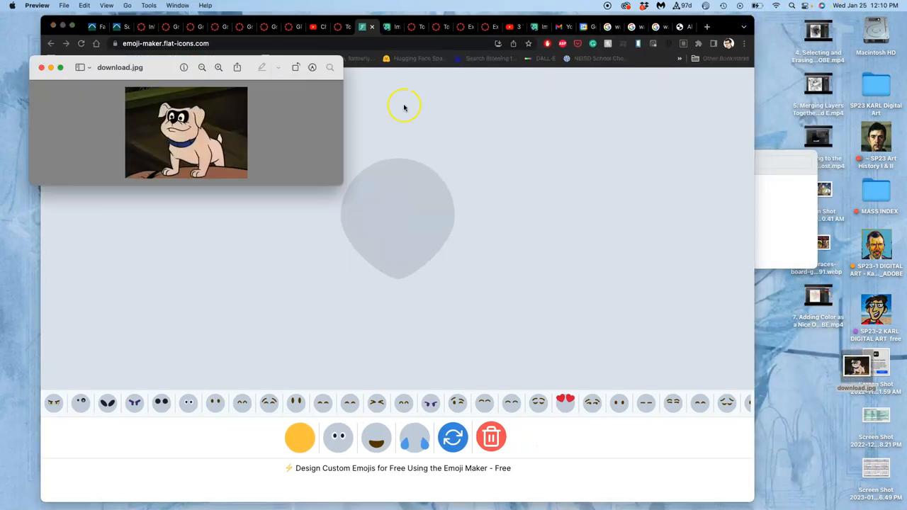
{"action": "left_click_drag", "start_coordinate": [250, 66], "coordinate": [801, 24]}
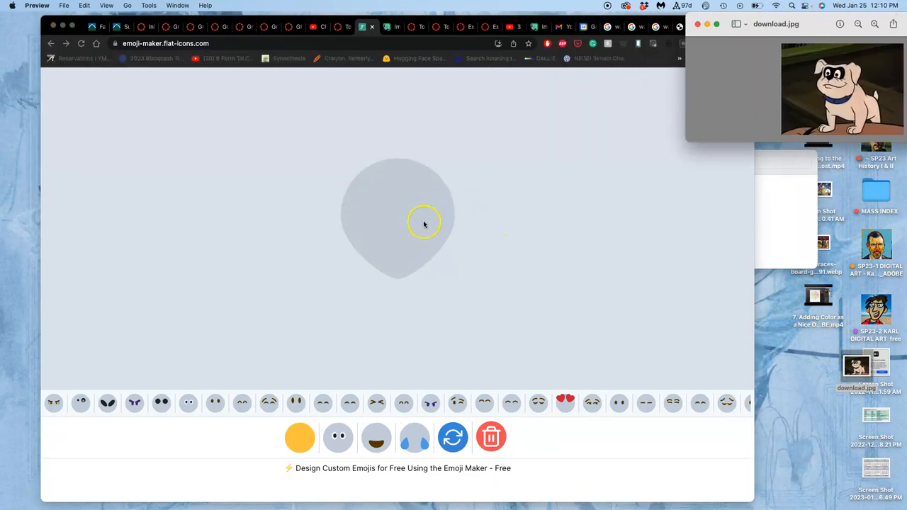
- Try mismatched dot, large oval and plain white eye styles on the grey face
{"action": "left_click", "coordinate": [329, 443]}
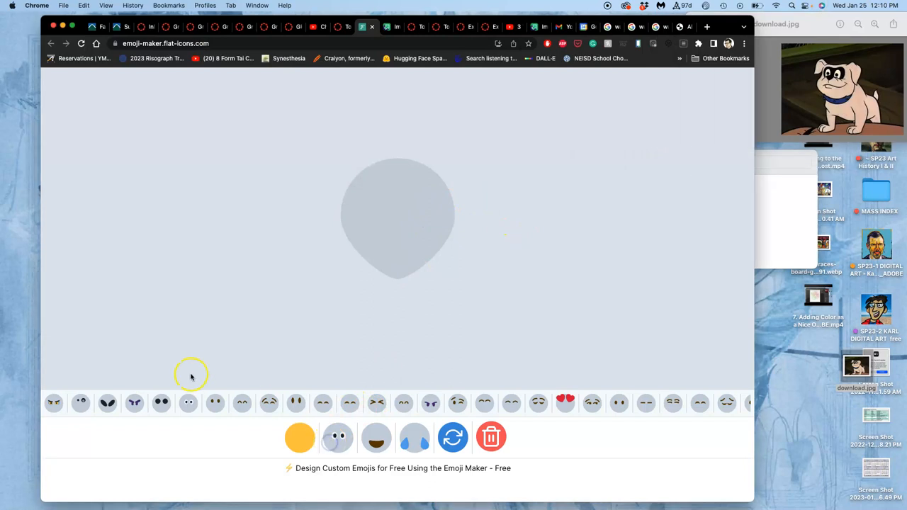
{"action": "left_click", "coordinate": [83, 404]}
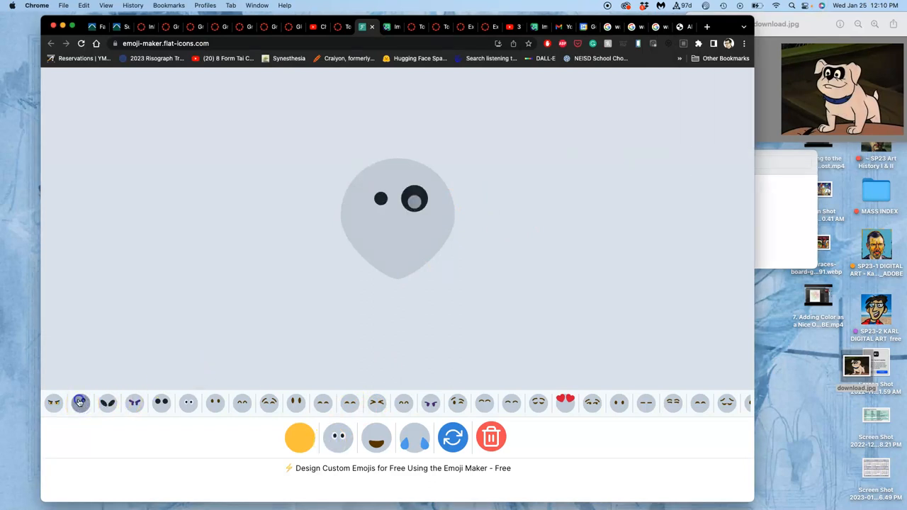
{"action": "left_click", "coordinate": [80, 403]}
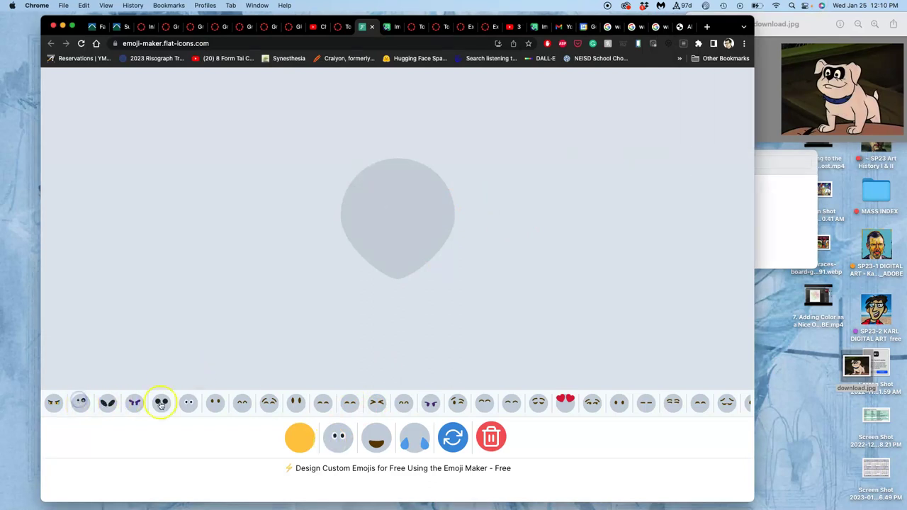
{"action": "left_click", "coordinate": [80, 404]}
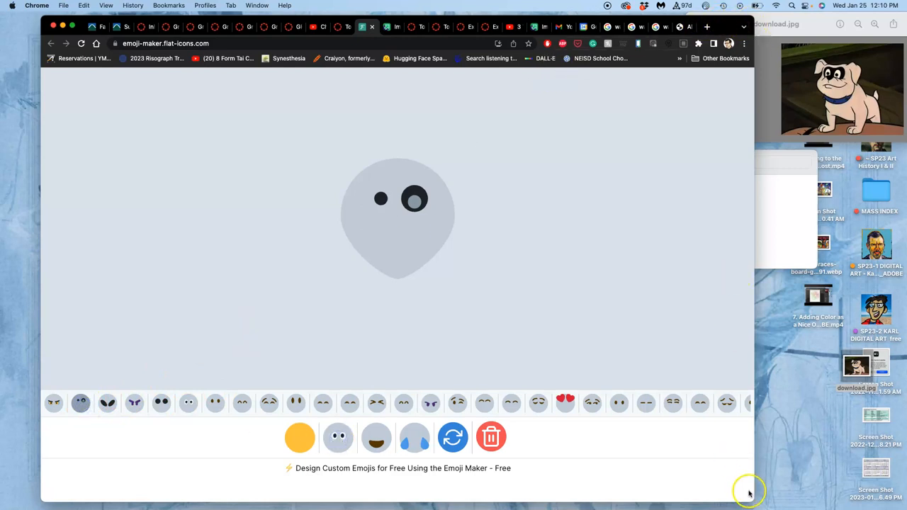
{"action": "left_click_drag", "start_coordinate": [751, 498], "coordinate": [748, 450]}
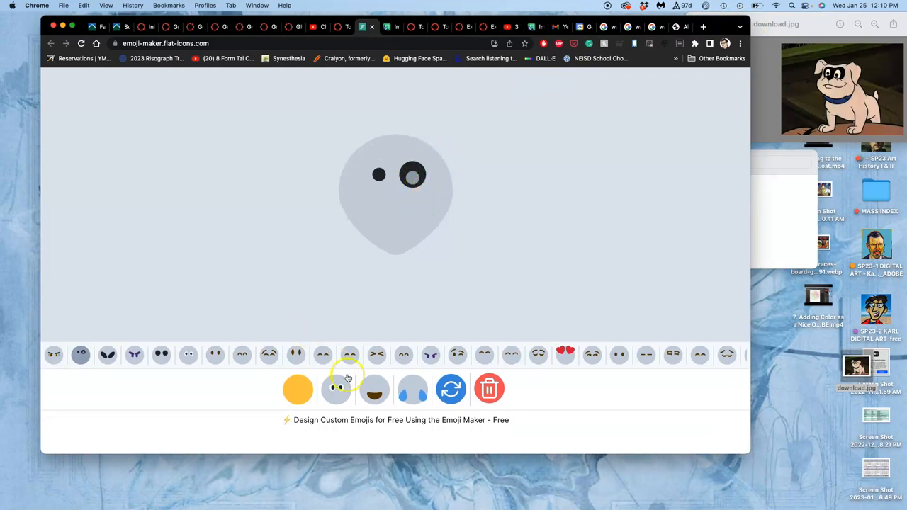
{"action": "scroll", "coordinate": [490, 357], "scroll_direction": "right", "scroll_amount": 8}
{"action": "scroll", "coordinate": [490, 357], "scroll_direction": "right", "scroll_amount": 8}
{"action": "scroll", "coordinate": [489, 358], "scroll_direction": "right", "scroll_amount": 8}
{"action": "scroll", "coordinate": [460, 358], "scroll_direction": "right", "scroll_amount": 8}
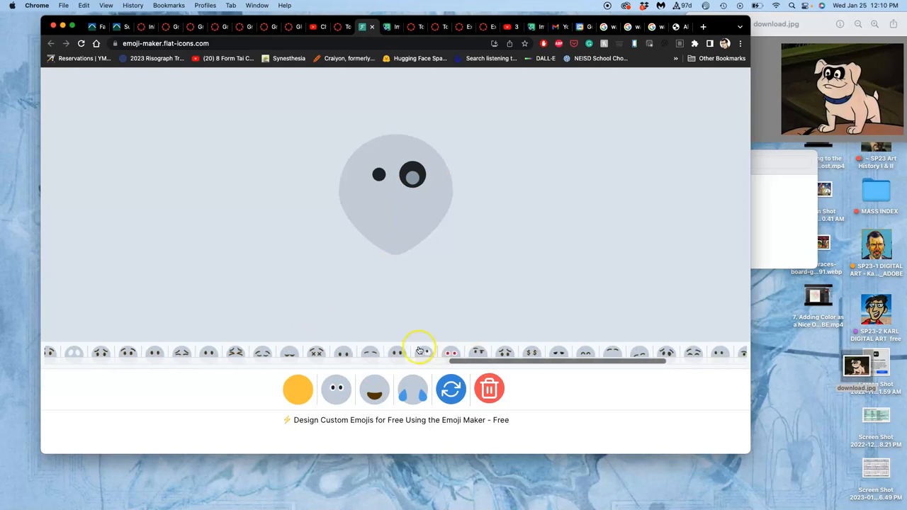
{"action": "left_click", "coordinate": [75, 354]}
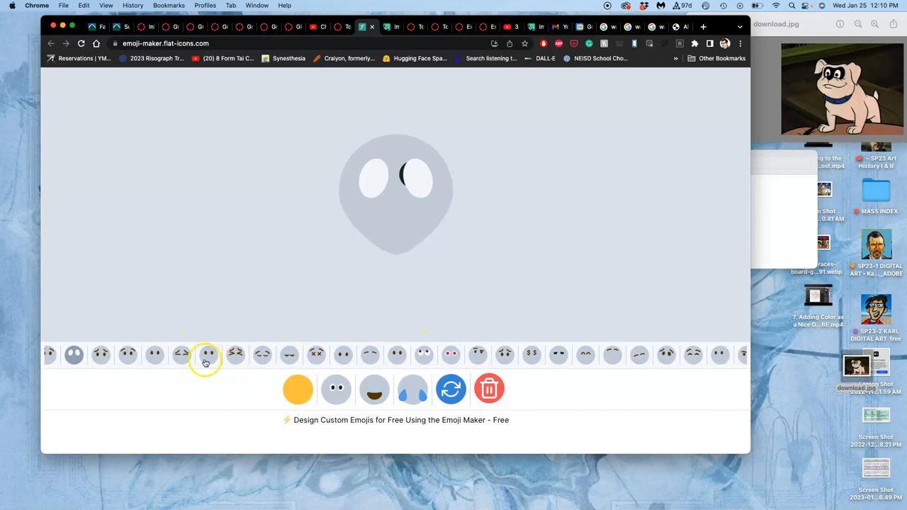
{"action": "scroll", "coordinate": [241, 358], "scroll_direction": "left", "scroll_amount": 8}
{"action": "scroll", "coordinate": [213, 358], "scroll_direction": "left", "scroll_amount": 8}
{"action": "scroll", "coordinate": [206, 358], "scroll_direction": "left", "scroll_amount": 5}
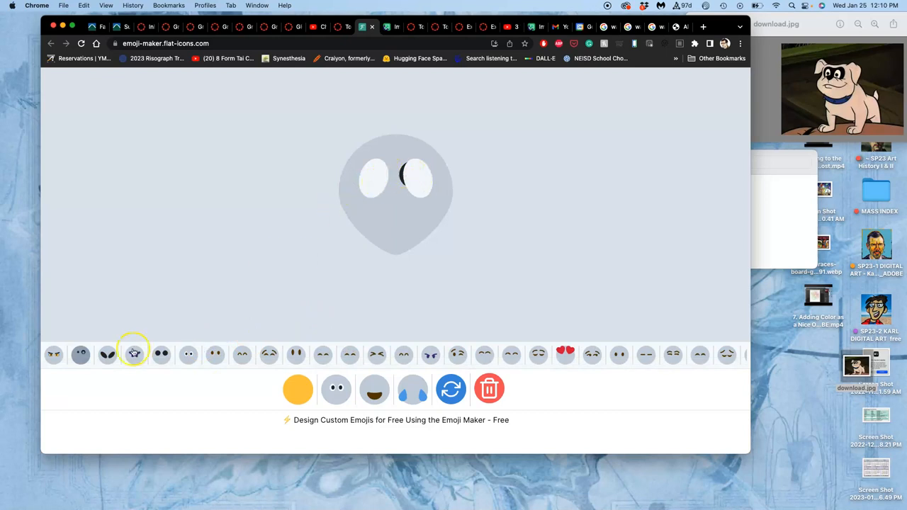
{"action": "left_click", "coordinate": [82, 361]}
{"action": "left_click", "coordinate": [81, 356]}
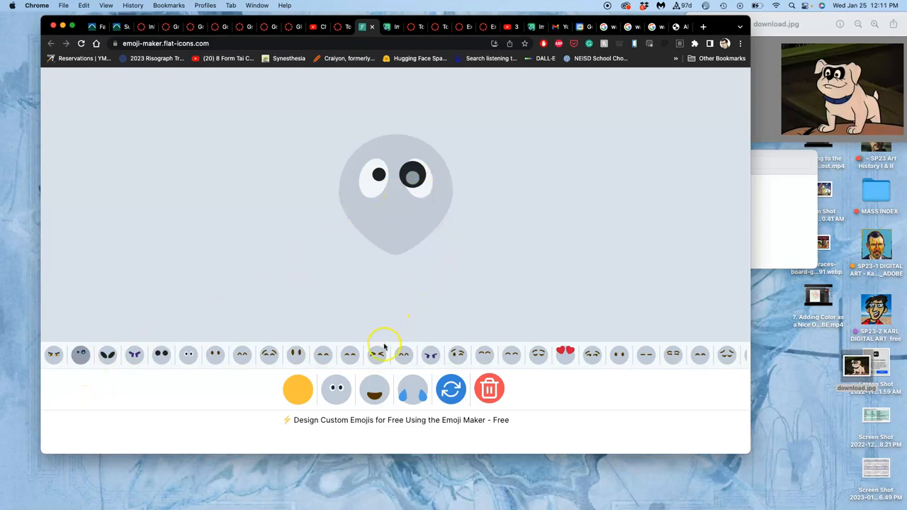
- Give the face the dark bandit mask with large open white eyes inside it
{"action": "left_click", "coordinate": [109, 356]}
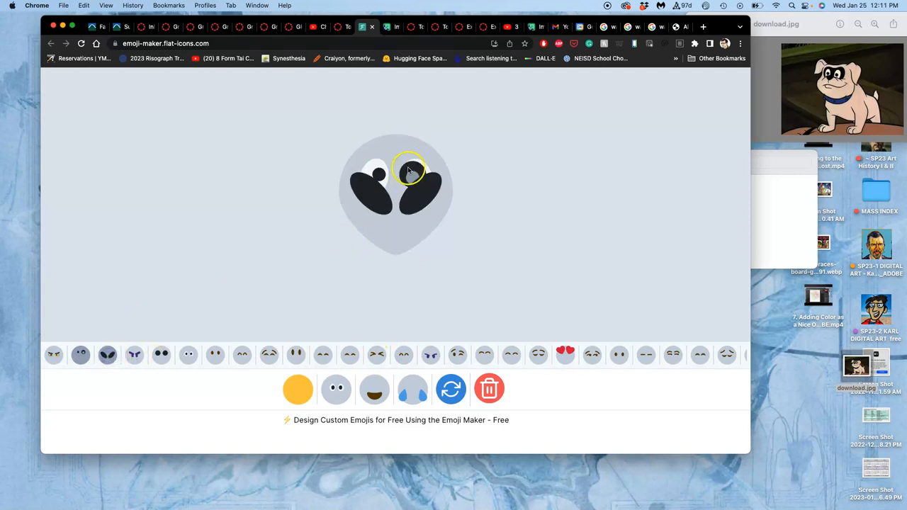
{"action": "left_click", "coordinate": [188, 355]}
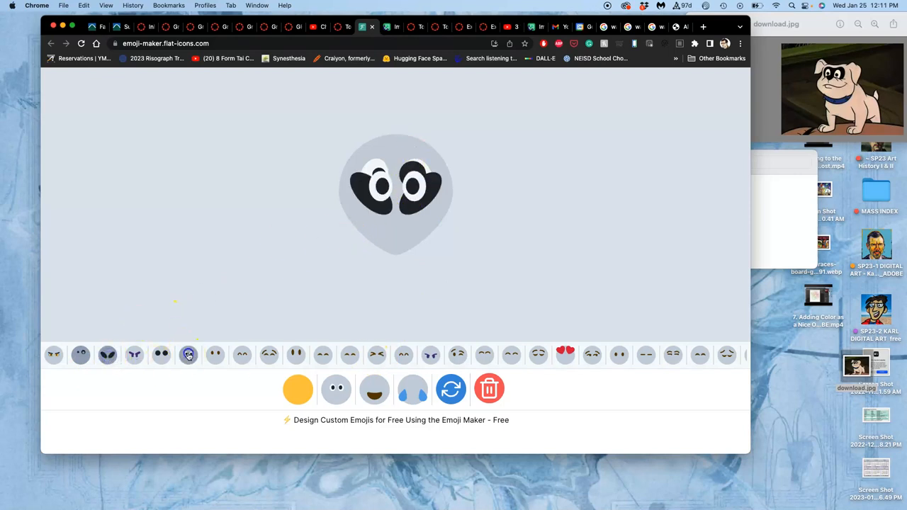
{"action": "left_click", "coordinate": [109, 357]}
{"action": "left_click", "coordinate": [189, 354]}
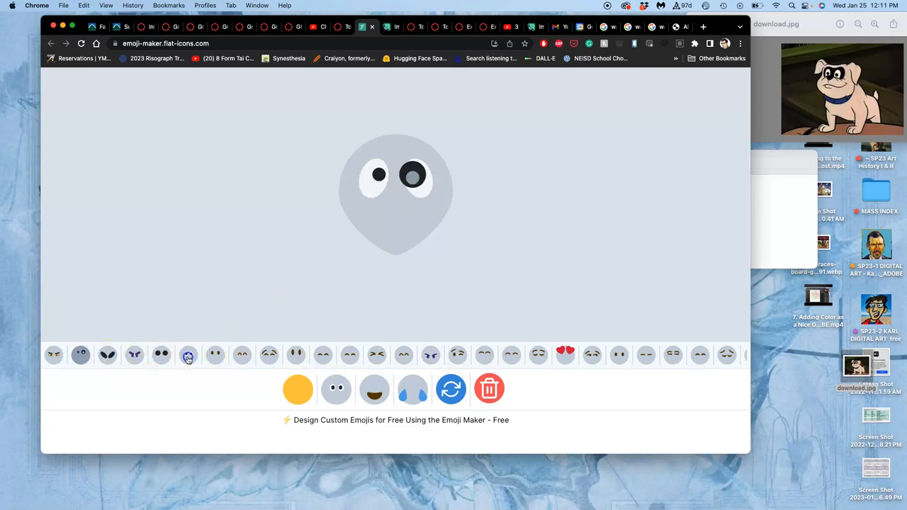
{"action": "left_click", "coordinate": [108, 356]}
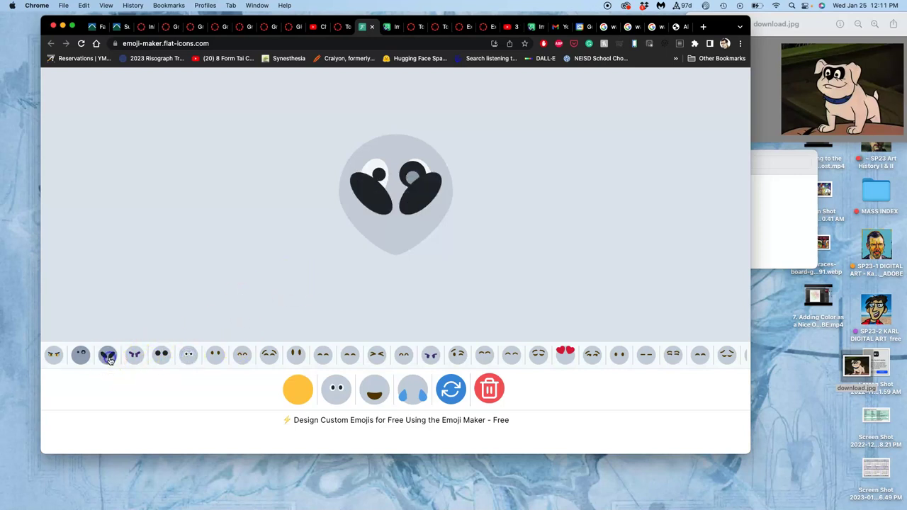
{"action": "left_click", "coordinate": [189, 354]}
{"action": "left_click", "coordinate": [80, 354]}
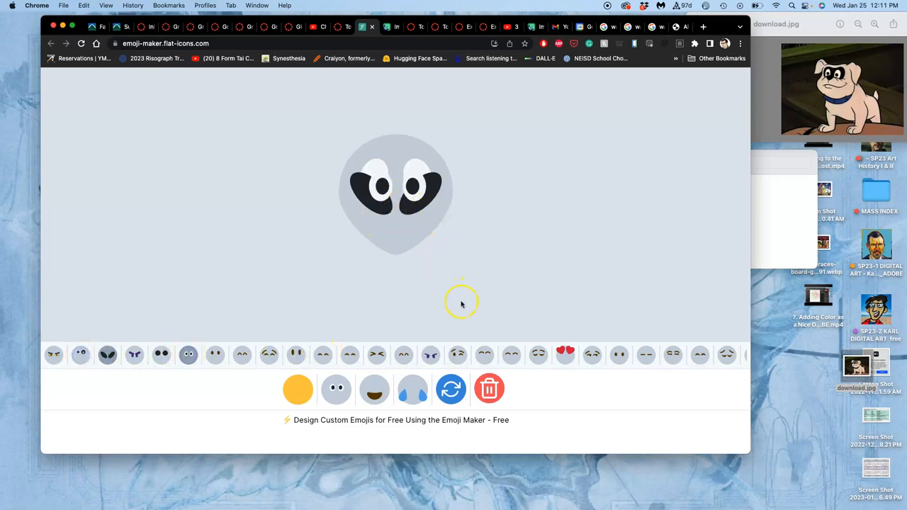
{"action": "scroll", "coordinate": [478, 354], "scroll_direction": "right", "scroll_amount": 8}
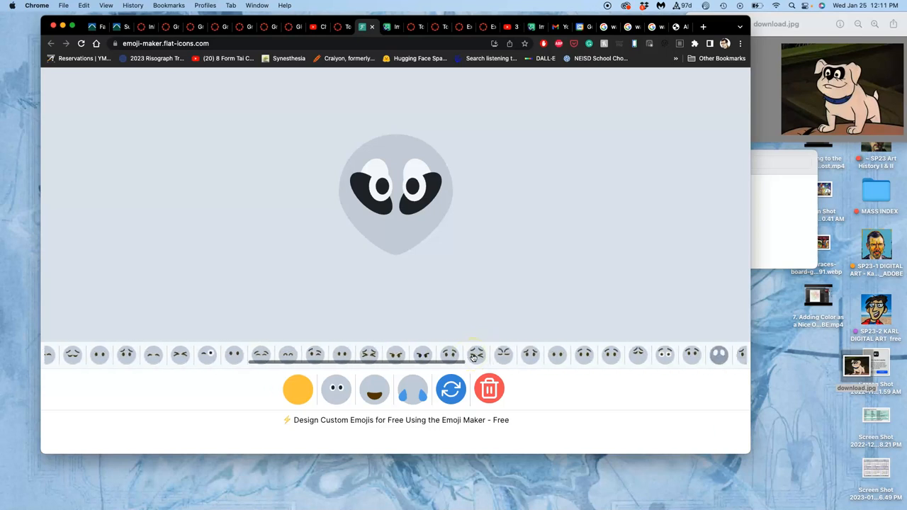
{"action": "scroll", "coordinate": [474, 356], "scroll_direction": "right", "scroll_amount": 8}
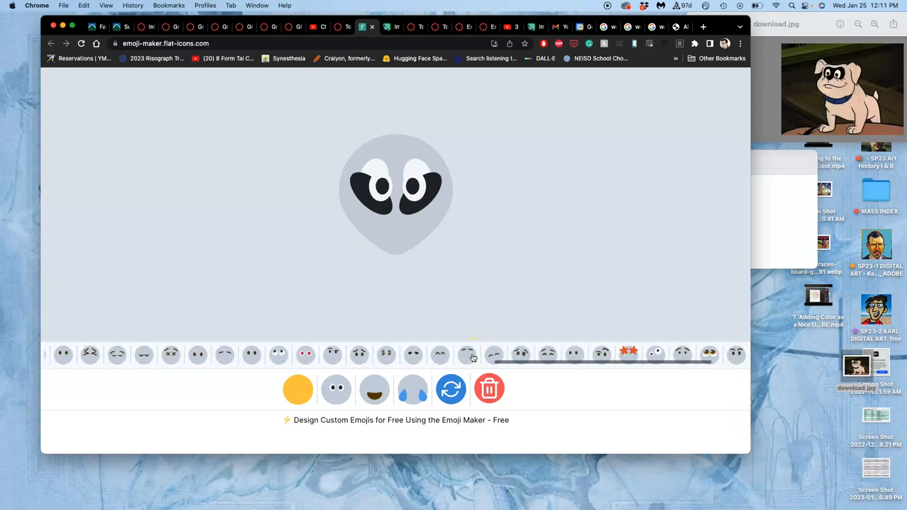
{"action": "left_click", "coordinate": [304, 353]}
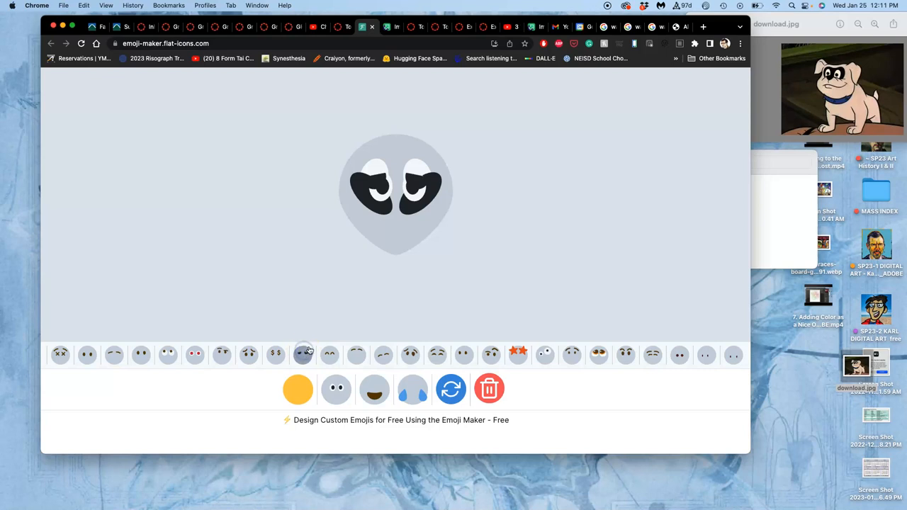
{"action": "left_click", "coordinate": [303, 353]}
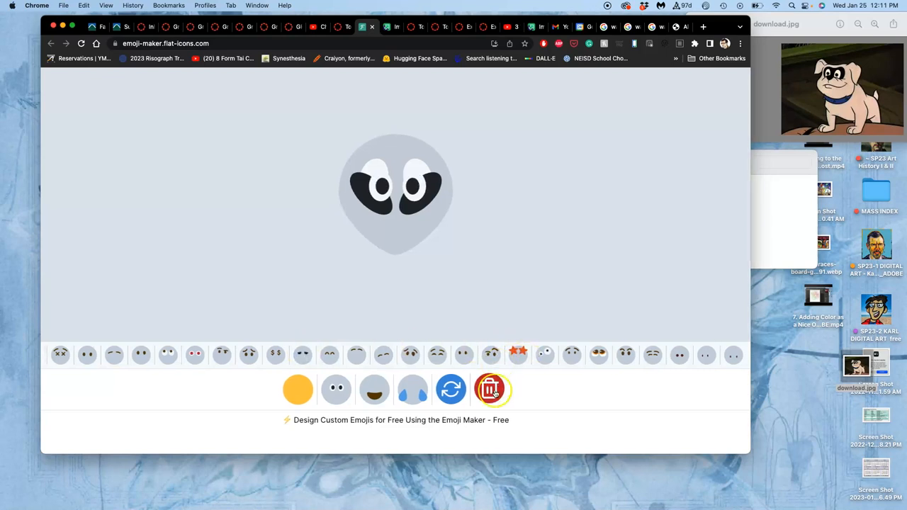
- Add the brown drooling mouth with a blue drip beneath the masked eyes
{"action": "left_click", "coordinate": [376, 390]}
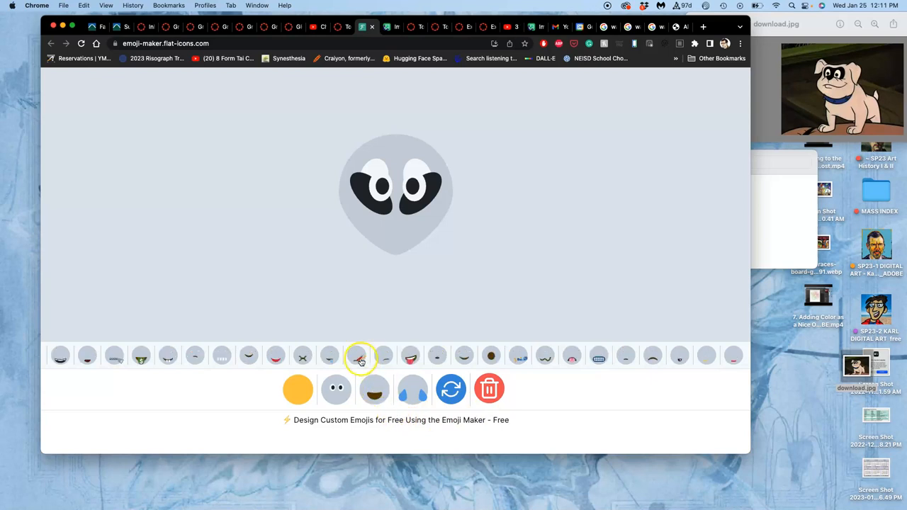
{"action": "left_click", "coordinate": [330, 355]}
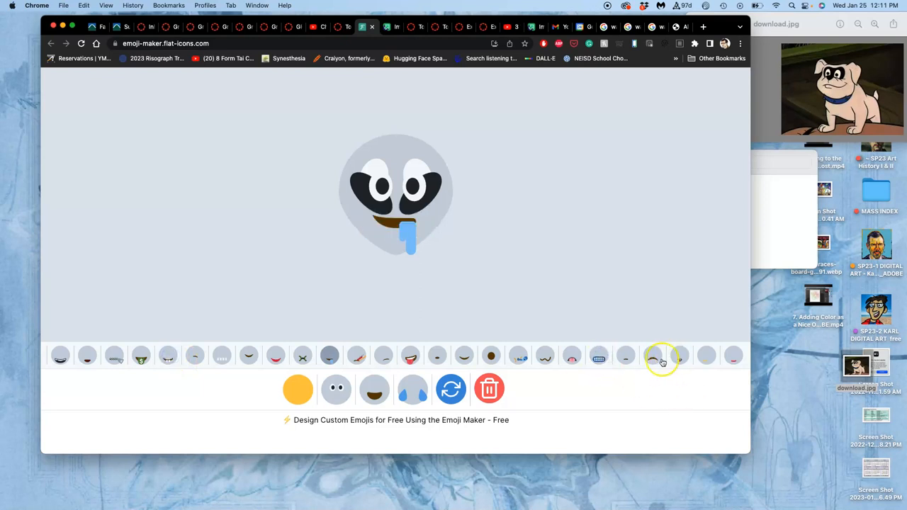
{"action": "left_click", "coordinate": [413, 389]}
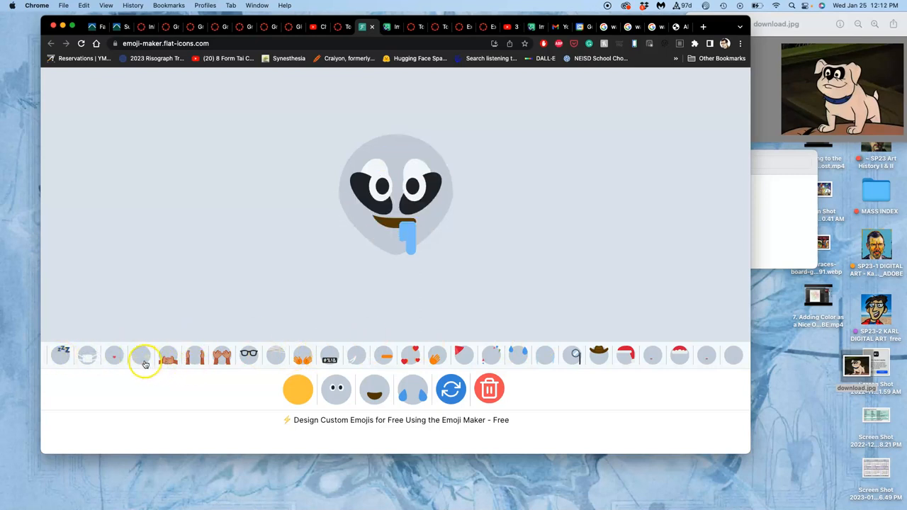
- Add whiskers, a red nose and two blue drop-shaped ears, nudging the right ear into place
{"action": "left_click", "coordinate": [142, 356]}
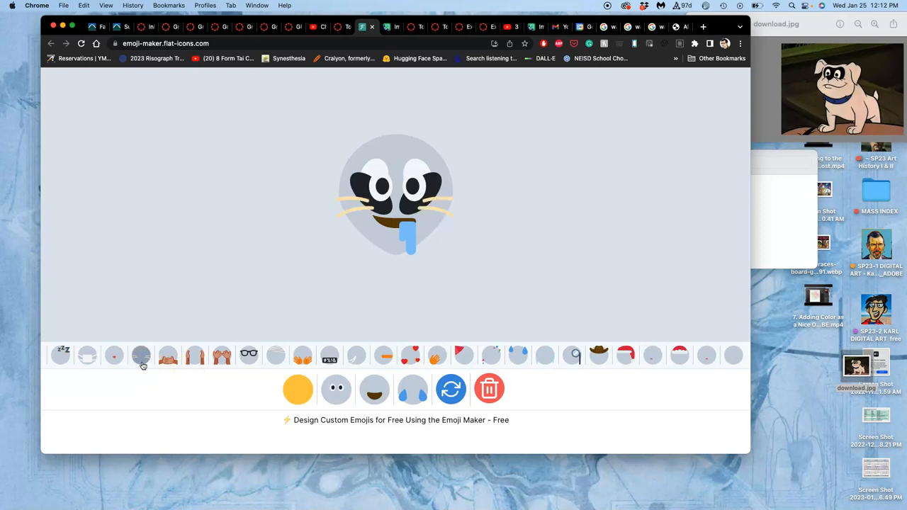
{"action": "left_click", "coordinate": [115, 357]}
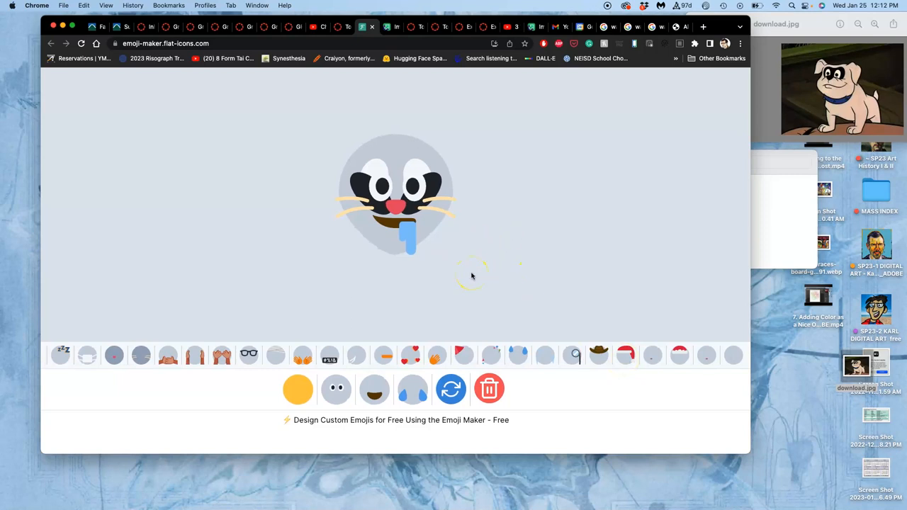
{"action": "left_click", "coordinate": [520, 356]}
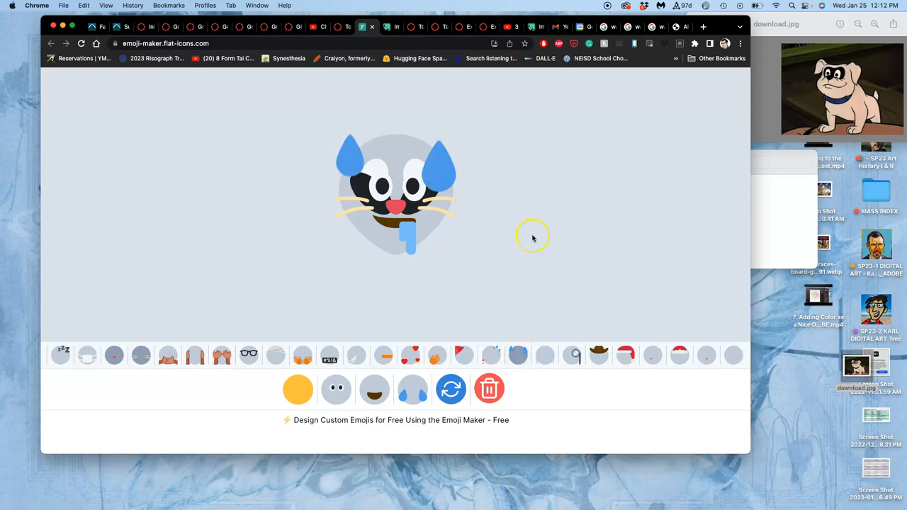
{"action": "left_click_drag", "start_coordinate": [425, 181], "coordinate": [433, 186]}
- Revisit the eye choices and settle on round white eyes inside the black mask patches
{"action": "left_click", "coordinate": [336, 389]}
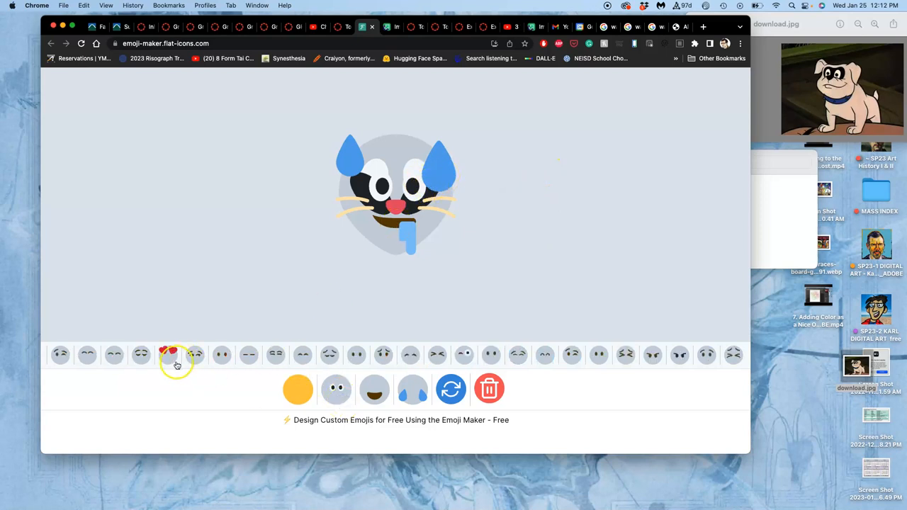
{"action": "scroll", "coordinate": [174, 358], "scroll_direction": "right", "scroll_amount": 5}
{"action": "scroll", "coordinate": [175, 362], "scroll_direction": "left", "scroll_amount": 5}
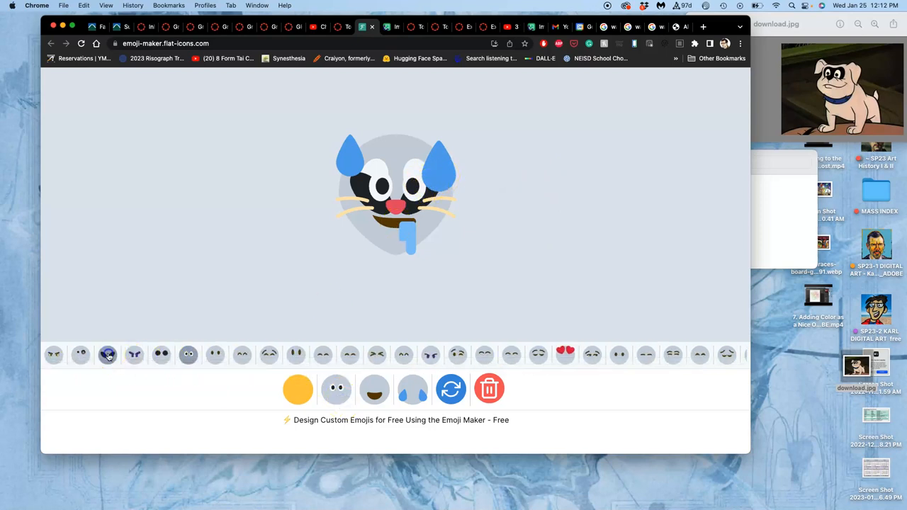
{"action": "left_click", "coordinate": [162, 354]}
{"action": "left_click", "coordinate": [107, 354]}
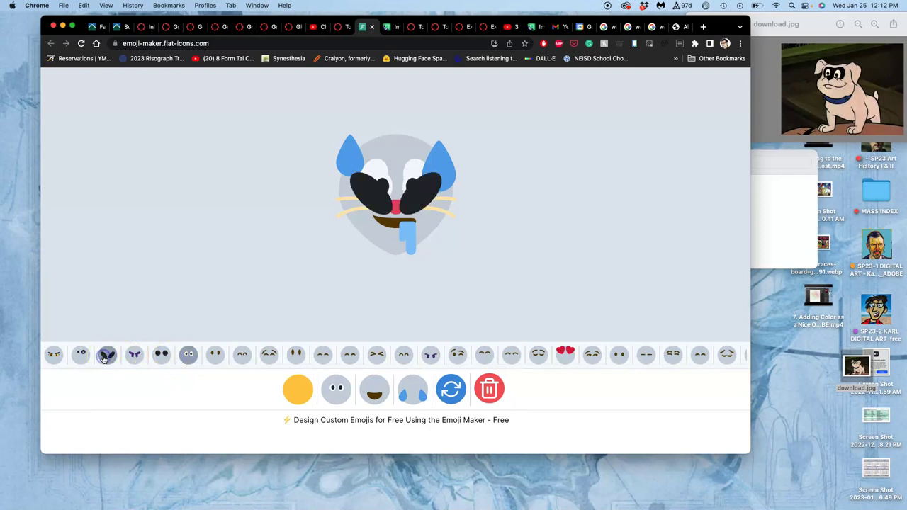
{"action": "left_click", "coordinate": [189, 356]}
{"action": "left_click", "coordinate": [189, 356]}
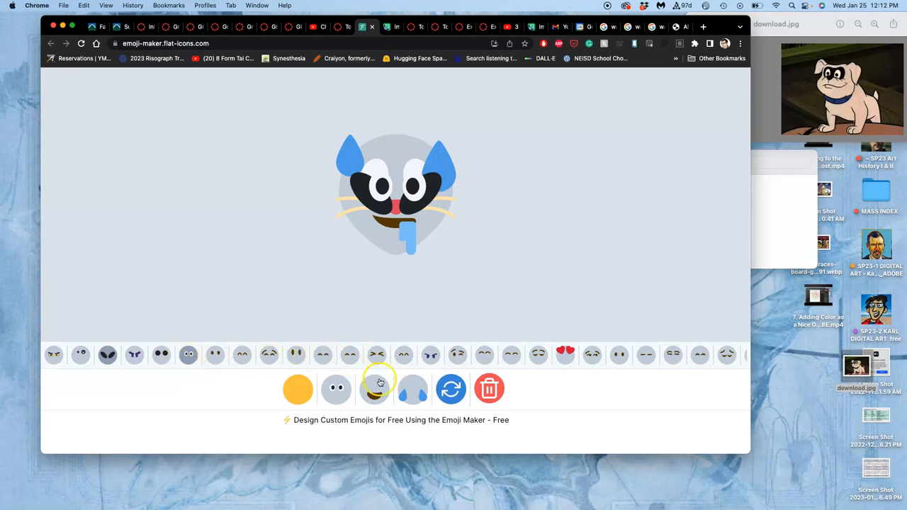
- Swap the nose for the larger red clown nose and zoom in on the finished face
{"action": "left_click", "coordinate": [412, 389]}
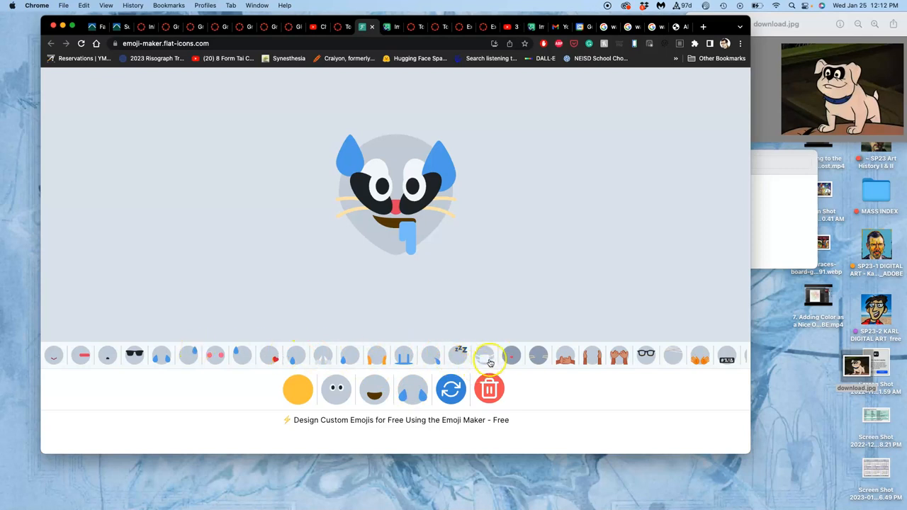
{"action": "left_click", "coordinate": [511, 355]}
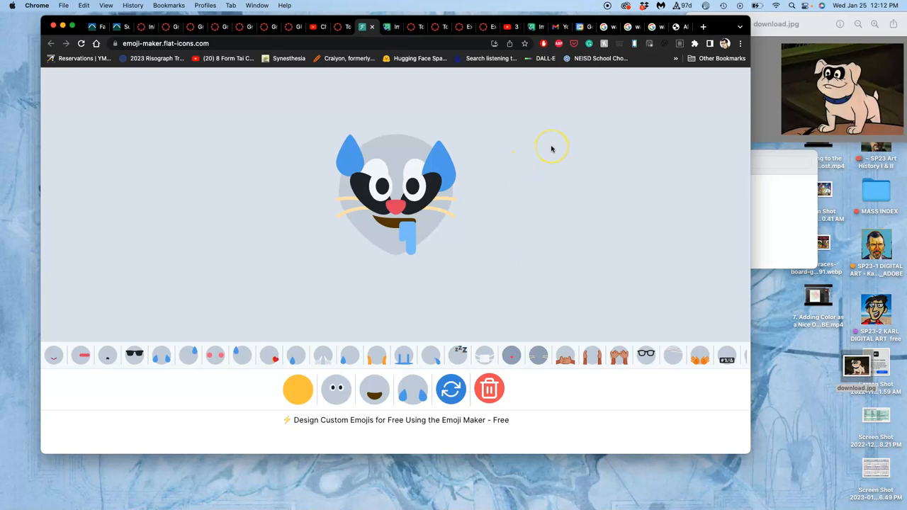
{"action": "key", "text": "super+plus"}
{"action": "key", "text": "super+plus"}
{"action": "key", "text": "super+plus"}
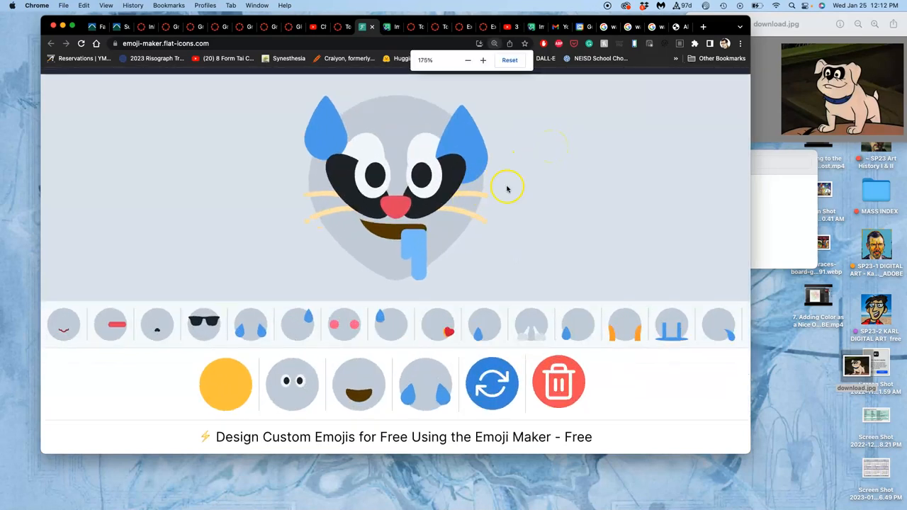
{"action": "scroll", "coordinate": [507, 188], "scroll_direction": "up", "scroll_amount": 3}
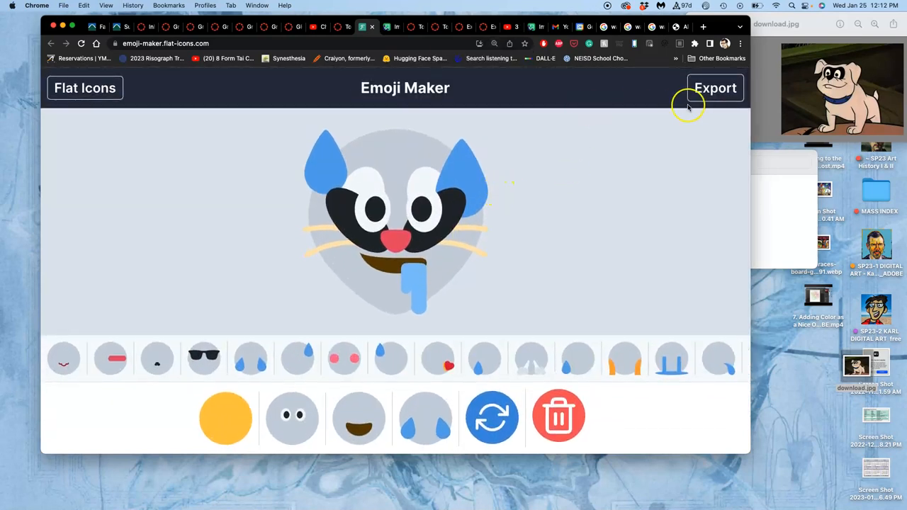
- From the export options, download the dog emoji as PNG, then SVG, then PNG again
{"action": "left_click", "coordinate": [715, 88]}
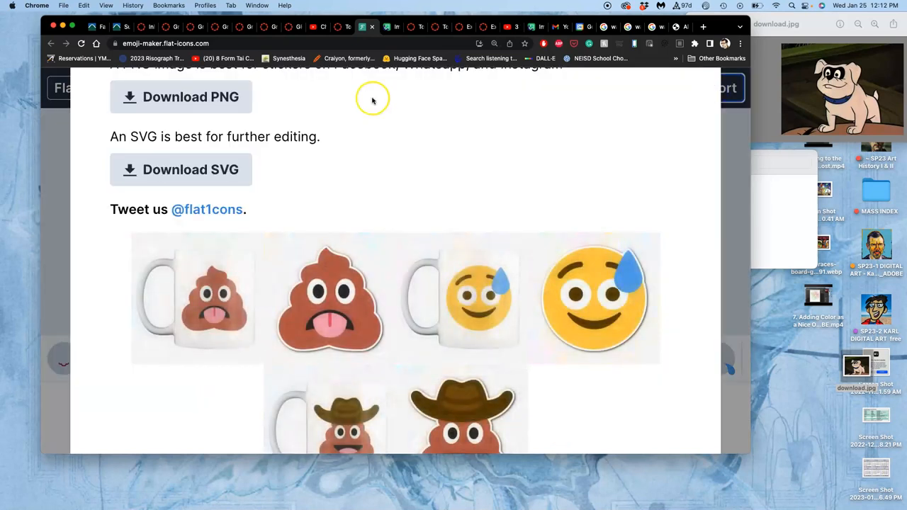
{"action": "left_click", "coordinate": [194, 99]}
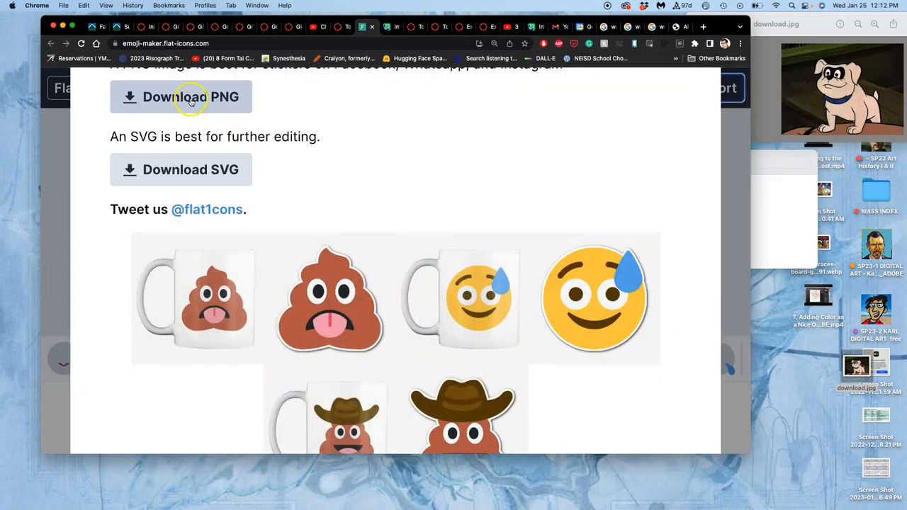
{"action": "left_click", "coordinate": [193, 97]}
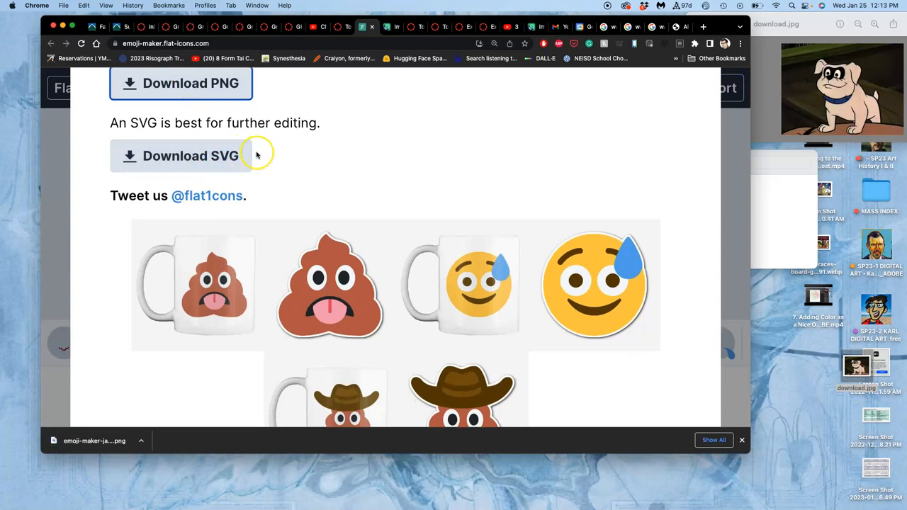
{"action": "left_click", "coordinate": [221, 159]}
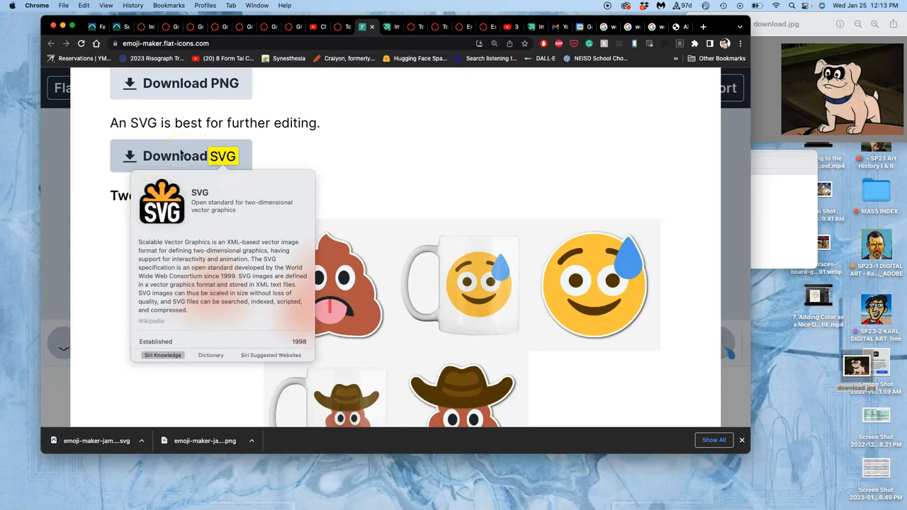
{"action": "left_click", "coordinate": [191, 86]}
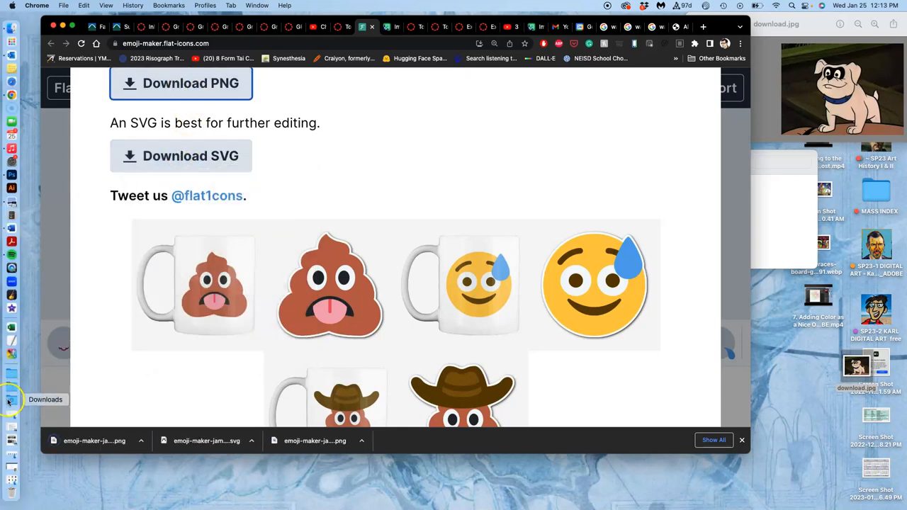
- View the downloaded emoji PNG enlarged from the Downloads folder, then return to Chrome
{"action": "left_click", "coordinate": [10, 400]}
{"action": "left_click", "coordinate": [187, 428]}
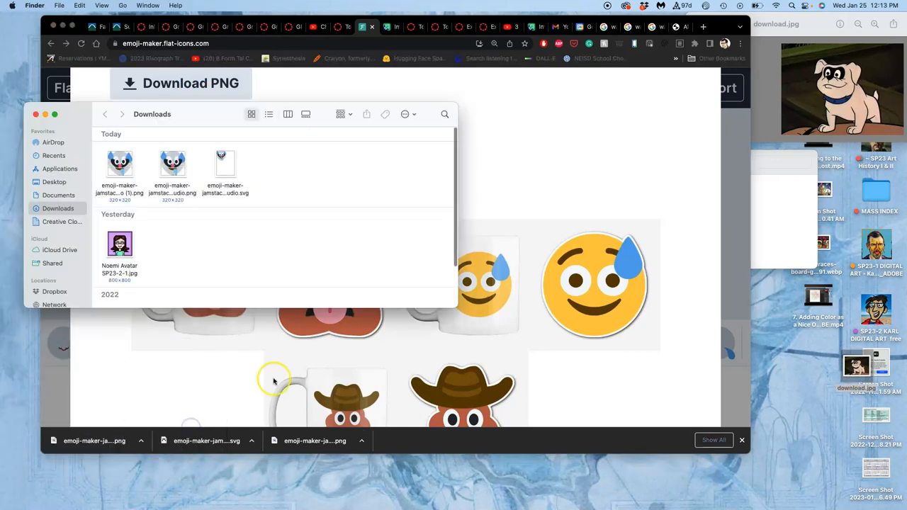
{"action": "double_click", "coordinate": [173, 165]}
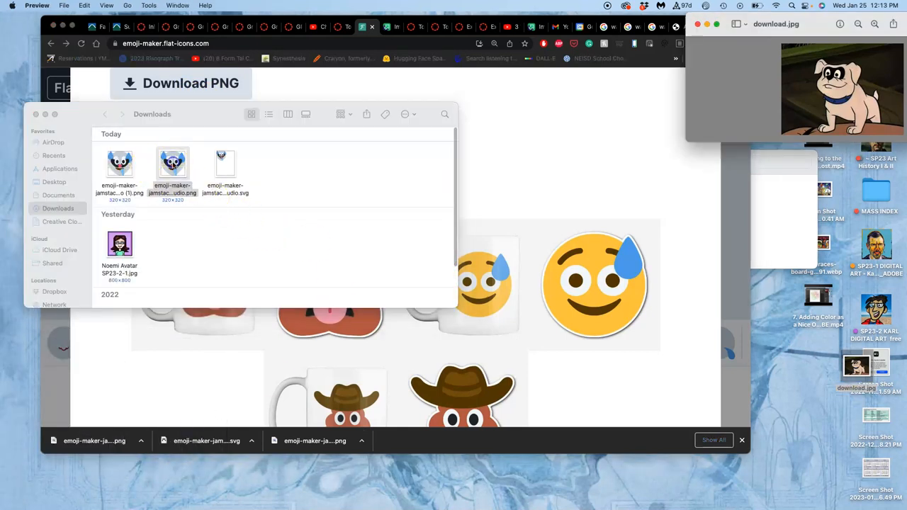
{"action": "mouse_move", "coordinate": [356, 245]}
{"action": "left_mouse_down"}
{"action": "mouse_move", "coordinate": [653, 489]}
{"action": "mouse_move", "coordinate": [616, 460]}
{"action": "left_mouse_up"}
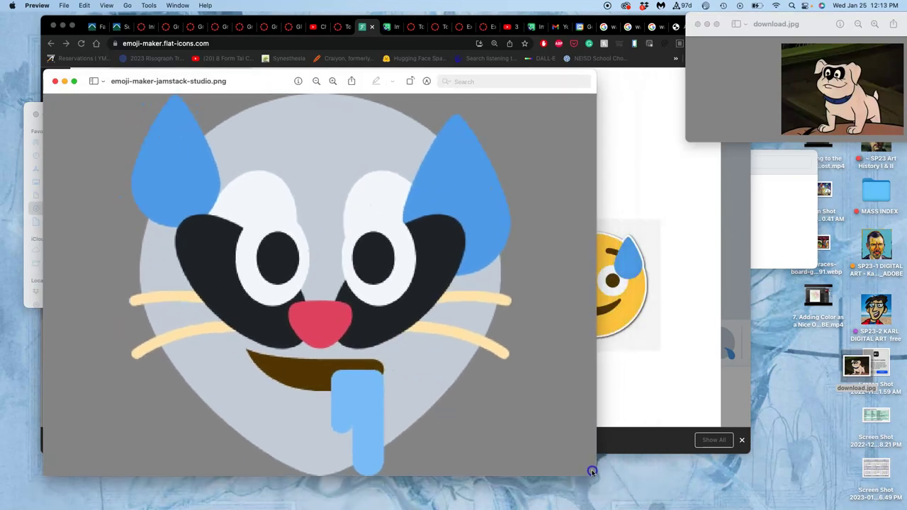
{"action": "left_click", "coordinate": [706, 337]}
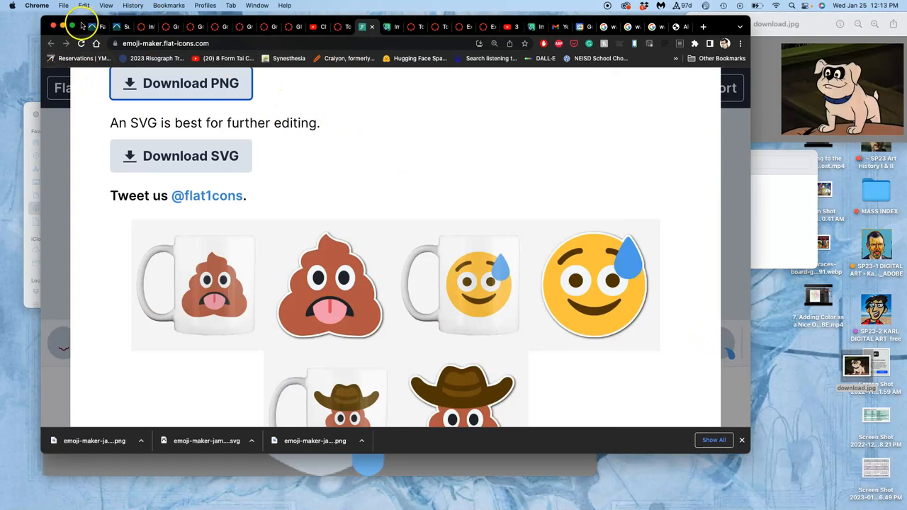
- Close the download window and zoom Chrome in three steps to enlarge the emoji
{"action": "left_click_drag", "start_coordinate": [83, 27], "coordinate": [129, 88]}
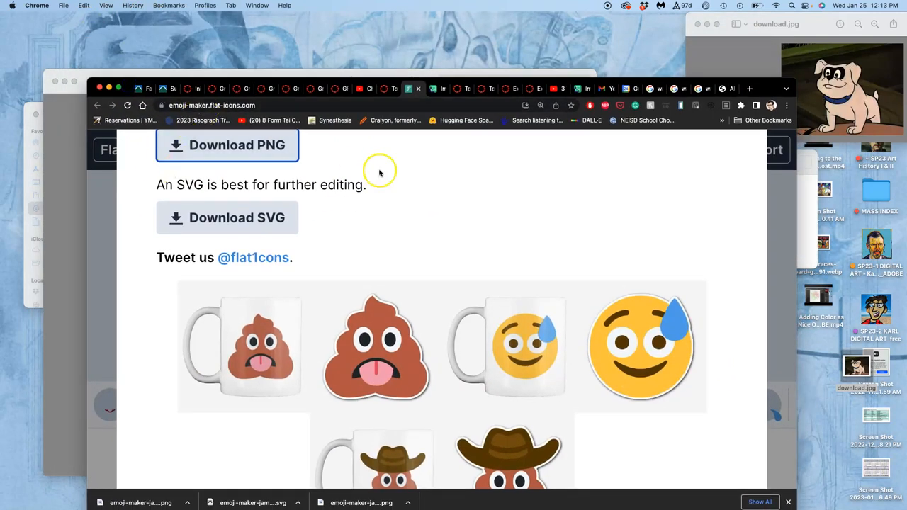
{"action": "scroll", "coordinate": [595, 236], "scroll_direction": "down", "scroll_amount": 3}
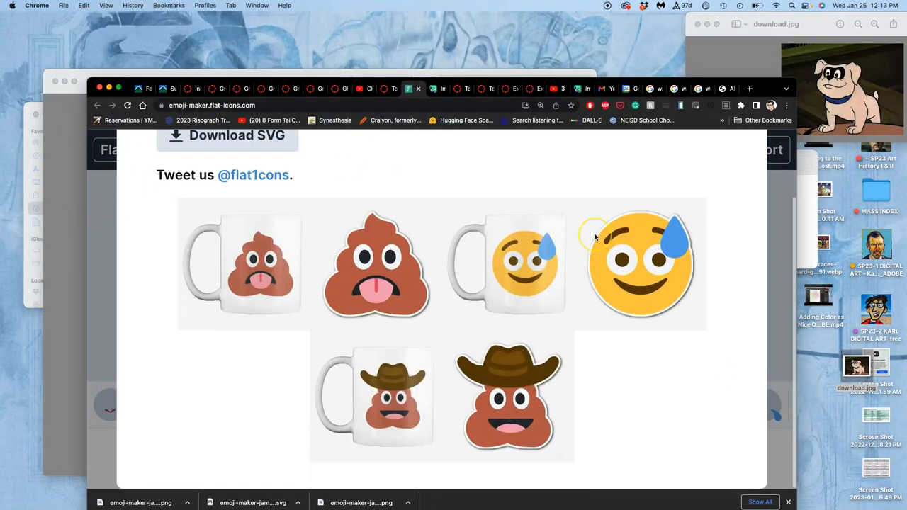
{"action": "key", "text": "super+minus"}
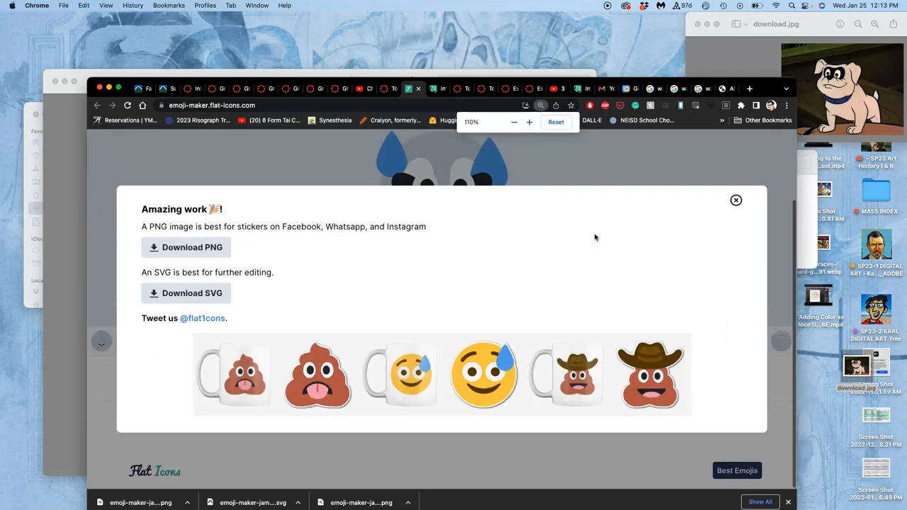
{"action": "left_click", "coordinate": [735, 200]}
{"action": "scroll", "coordinate": [559, 248], "scroll_direction": "up", "scroll_amount": 3}
{"action": "key", "text": "super+plus"}
{"action": "key", "text": "super+plus"}
{"action": "key", "text": "super+plus"}
{"action": "key", "text": "super+plus"}
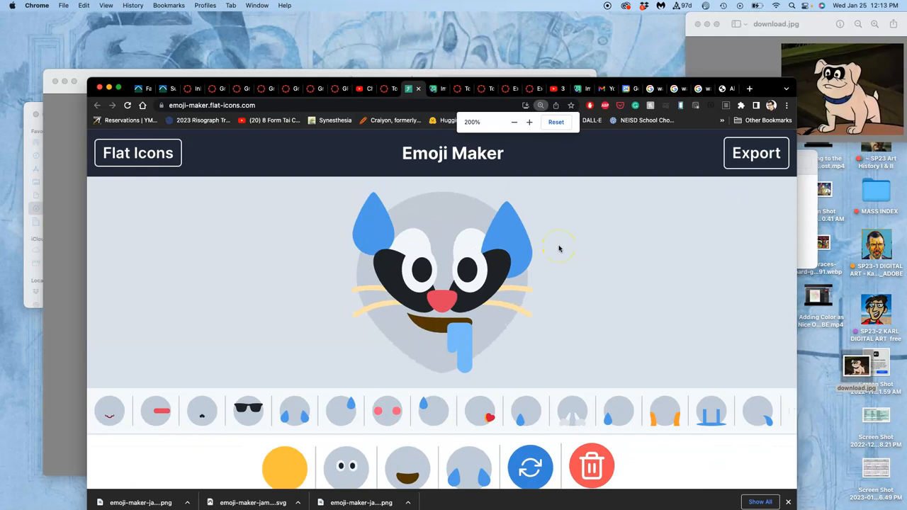
{"action": "key", "text": "super+plus"}
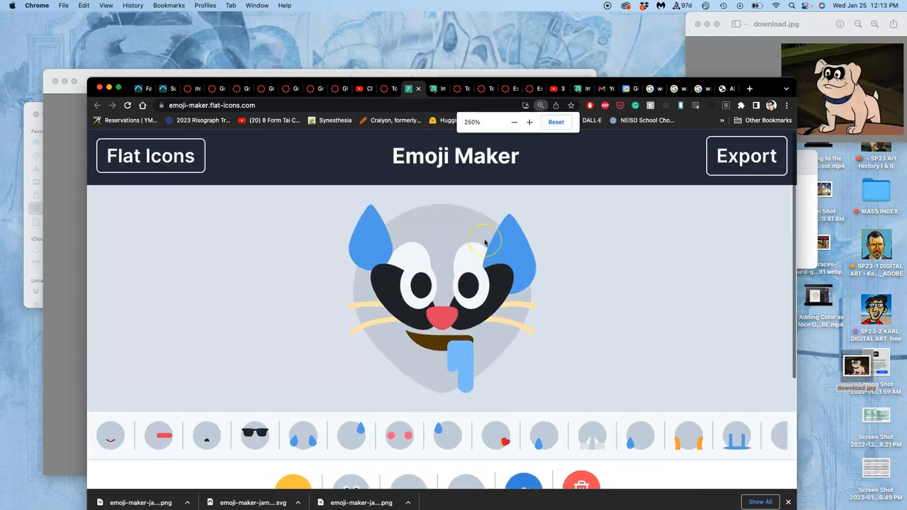
{"action": "key", "text": "super+plus"}
{"action": "key", "text": "super+plus"}
{"action": "scroll", "coordinate": [485, 243], "scroll_direction": "down", "scroll_amount": 3}
{"action": "scroll", "coordinate": [485, 243], "scroll_direction": "down", "scroll_amount": 2}
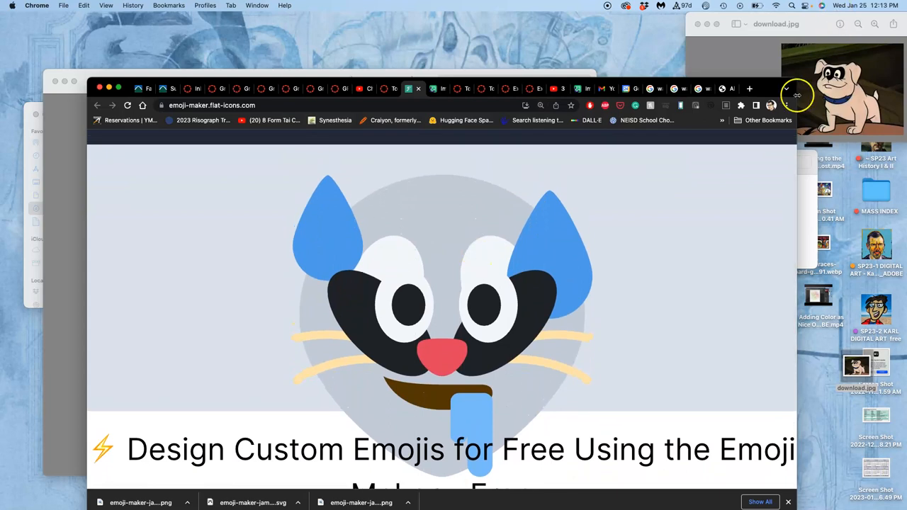
- Enlarge the browser, hide the downloads bar and capture a Cmd+Shift+4 screenshot around the emoji
{"action": "left_click_drag", "start_coordinate": [797, 81], "coordinate": [838, 16]}
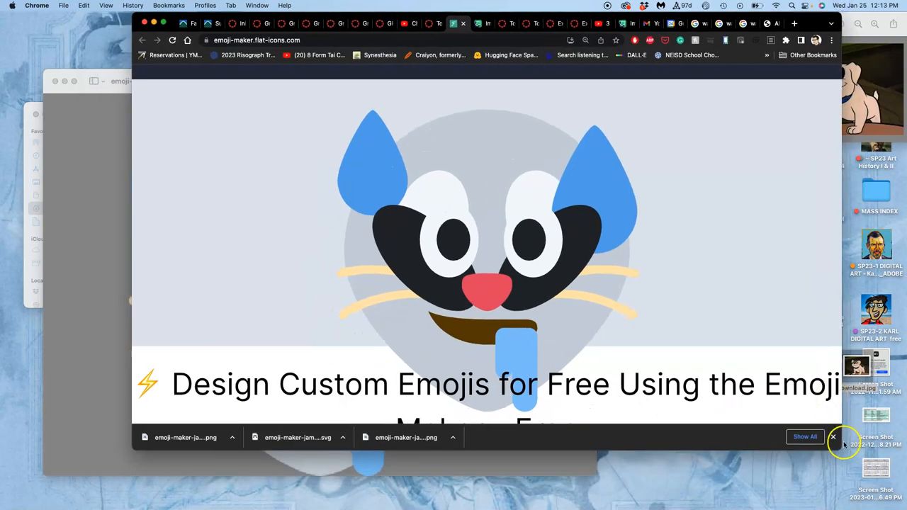
{"action": "left_click_drag", "start_coordinate": [835, 446], "coordinate": [886, 507]}
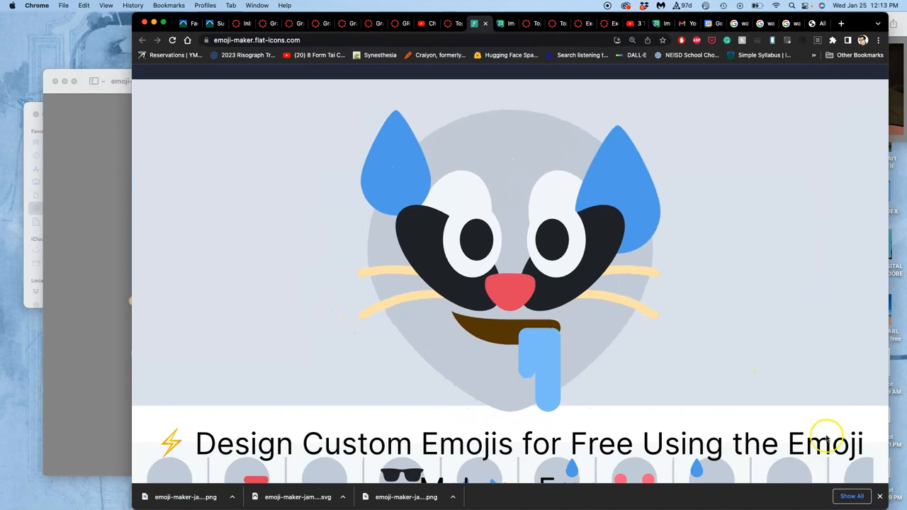
{"action": "left_click", "coordinate": [880, 496]}
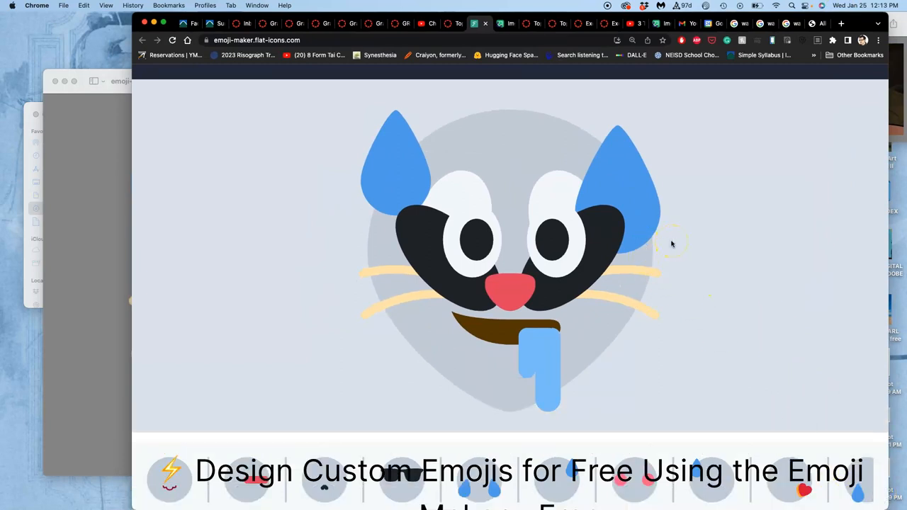
{"action": "left_click_drag", "start_coordinate": [341, 99], "coordinate": [676, 430]}
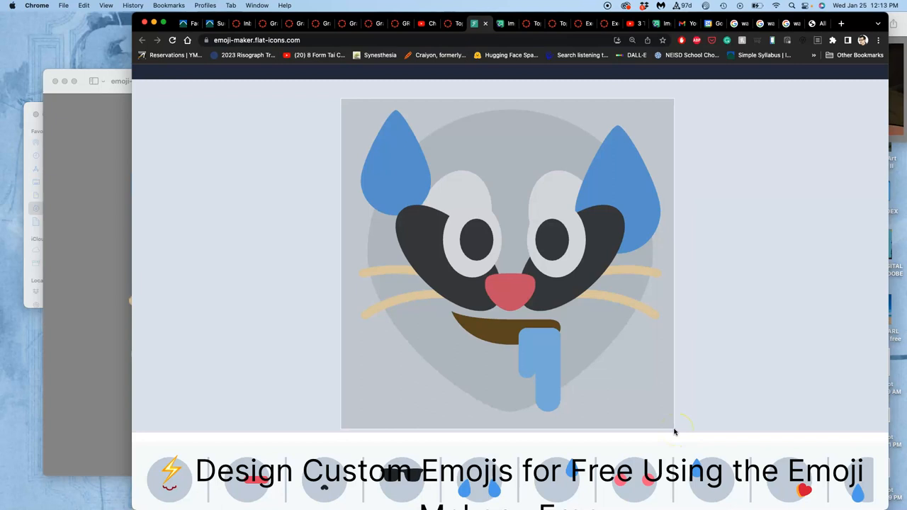
{"action": "left_click_drag", "start_coordinate": [677, 430], "coordinate": [674, 432]}
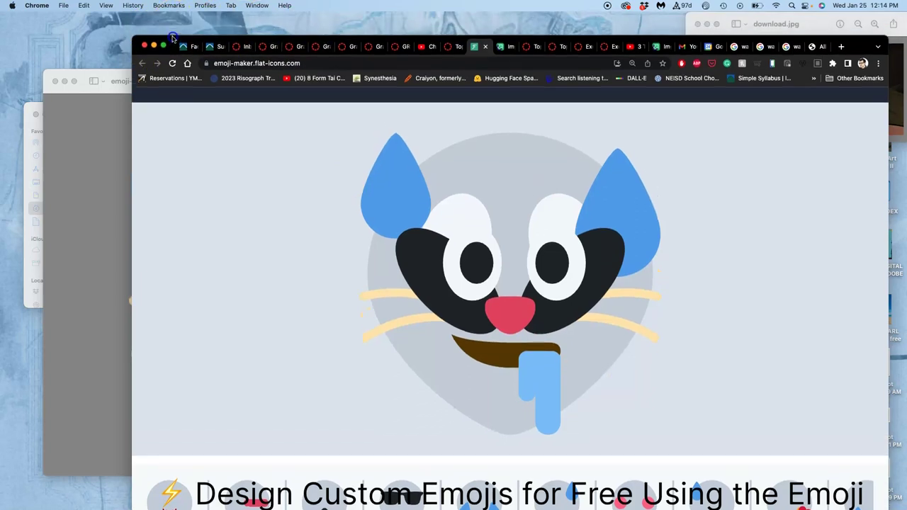
- Move the browser window down and to the left
{"action": "left_click_drag", "start_coordinate": [172, 17], "coordinate": [172, 50]}
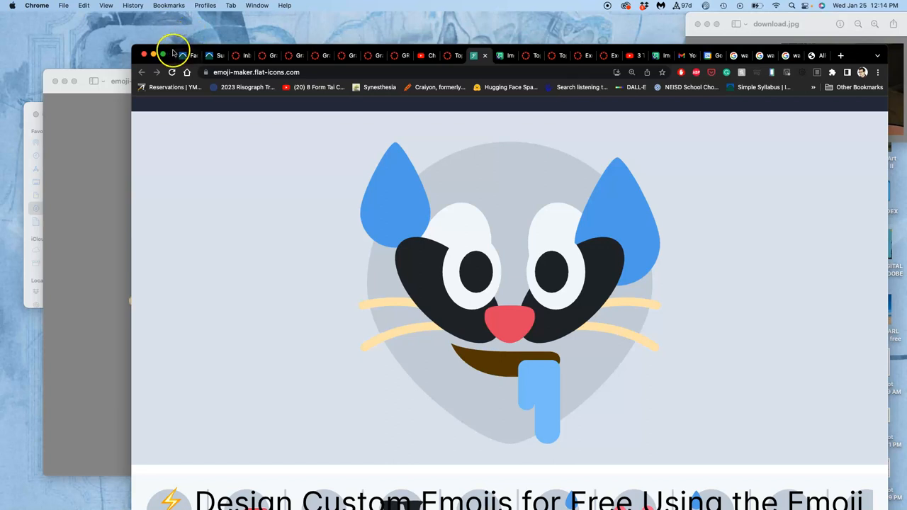
{"action": "left_click_drag", "start_coordinate": [172, 55], "coordinate": [84, 56]}
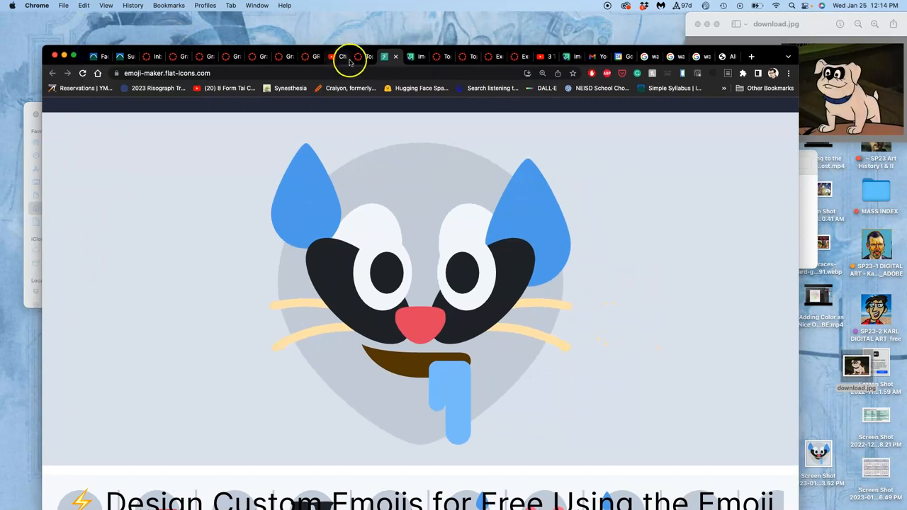
- Switch Chrome to the Canvas assignment tab
{"action": "left_click", "coordinate": [369, 57]}
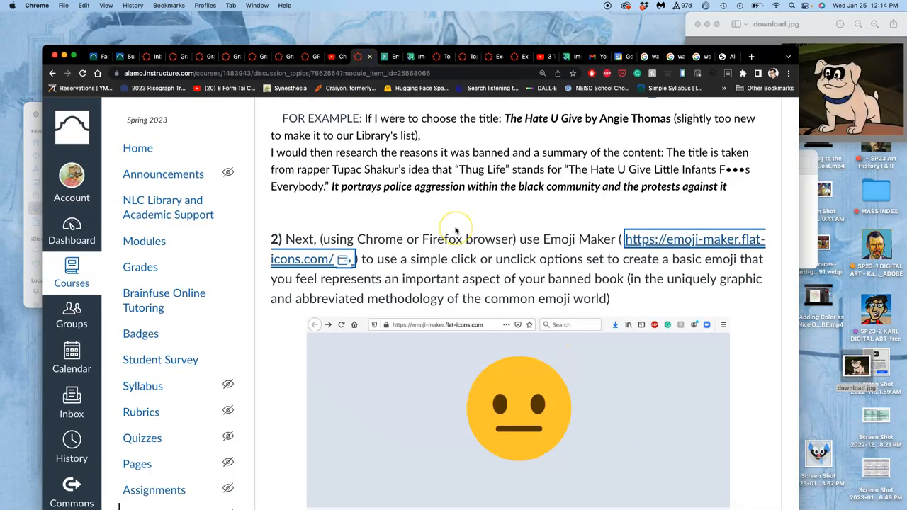
{"action": "scroll", "coordinate": [455, 230], "scroll_direction": "down", "scroll_amount": 3}
{"action": "scroll", "coordinate": [456, 231], "scroll_direction": "down", "scroll_amount": 3}
{"action": "scroll", "coordinate": [456, 230], "scroll_direction": "down", "scroll_amount": 3}
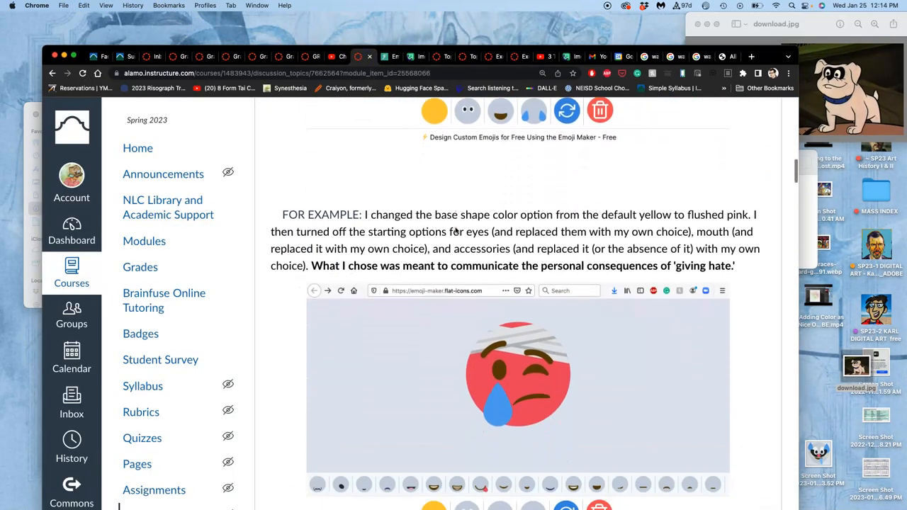
{"action": "scroll", "coordinate": [455, 231], "scroll_direction": "down", "scroll_amount": 1}
{"action": "scroll", "coordinate": [501, 214], "scroll_direction": "up", "scroll_amount": 4}
{"action": "scroll", "coordinate": [502, 214], "scroll_direction": "up", "scroll_amount": 4}
{"action": "scroll", "coordinate": [502, 214], "scroll_direction": "up", "scroll_amount": 4}
{"action": "scroll", "coordinate": [502, 214], "scroll_direction": "up", "scroll_amount": 1}
{"action": "scroll", "coordinate": [507, 223], "scroll_direction": "up", "scroll_amount": 4}
{"action": "scroll", "coordinate": [506, 222], "scroll_direction": "up", "scroll_amount": 4}
{"action": "scroll", "coordinate": [507, 222], "scroll_direction": "up", "scroll_amount": 5}
{"action": "scroll", "coordinate": [507, 223], "scroll_direction": "down", "scroll_amount": 3}
{"action": "scroll", "coordinate": [507, 222], "scroll_direction": "down", "scroll_amount": 5}
{"action": "scroll", "coordinate": [506, 222], "scroll_direction": "down", "scroll_amount": 4}
{"action": "scroll", "coordinate": [506, 222], "scroll_direction": "down", "scroll_amount": 1}
{"action": "scroll", "coordinate": [506, 222], "scroll_direction": "down", "scroll_amount": 3}
{"action": "scroll", "coordinate": [505, 222], "scroll_direction": "down", "scroll_amount": 2}
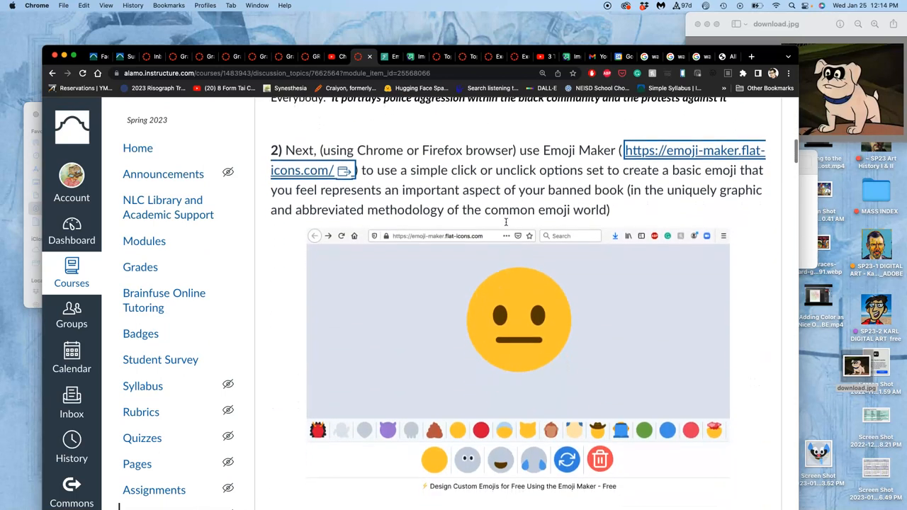
{"action": "scroll", "coordinate": [505, 222], "scroll_direction": "down", "scroll_amount": 2}
{"action": "scroll", "coordinate": [505, 223], "scroll_direction": "down", "scroll_amount": 3}
{"action": "scroll", "coordinate": [505, 222], "scroll_direction": "down", "scroll_amount": 2}
{"action": "scroll", "coordinate": [505, 223], "scroll_direction": "down", "scroll_amount": 4}
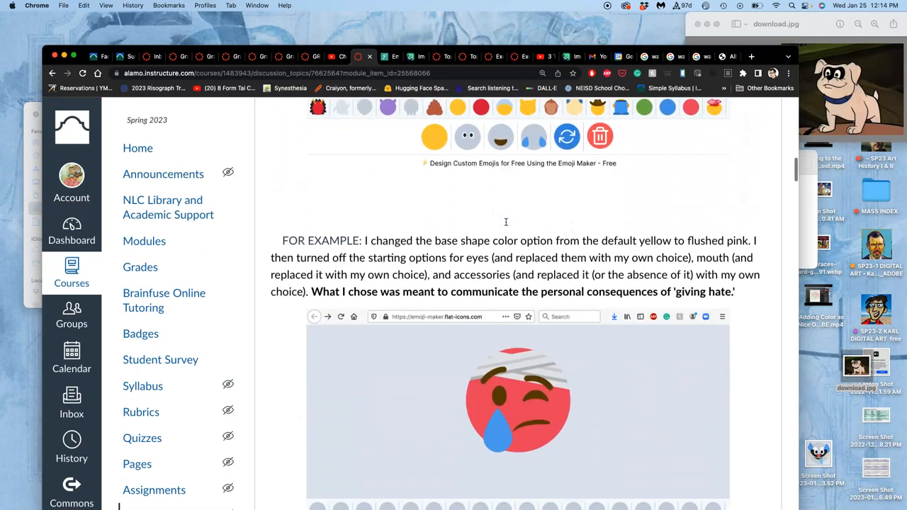
{"action": "scroll", "coordinate": [505, 223], "scroll_direction": "down", "scroll_amount": 1}
{"action": "scroll", "coordinate": [505, 223], "scroll_direction": "up", "scroll_amount": 1}
{"action": "scroll", "coordinate": [506, 222], "scroll_direction": "up", "scroll_amount": 1}
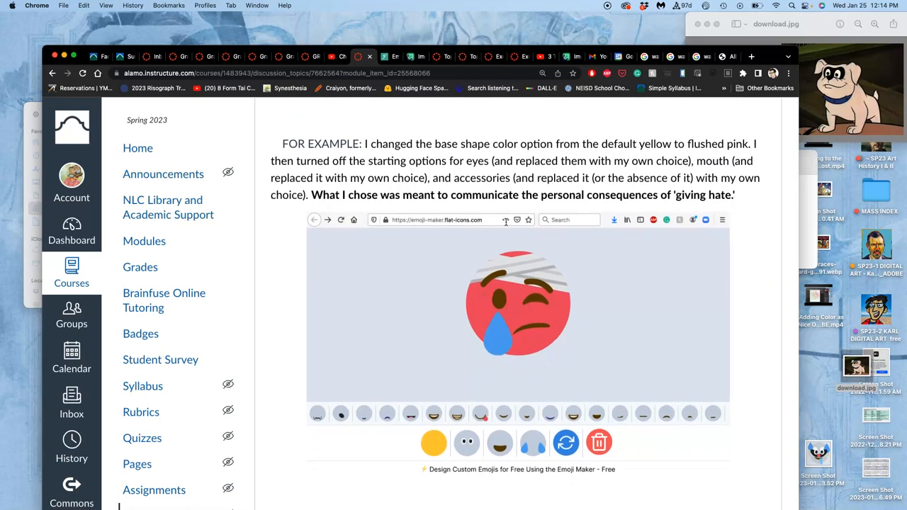
{"action": "scroll", "coordinate": [506, 222], "scroll_direction": "down", "scroll_amount": 1}
{"action": "scroll", "coordinate": [506, 222], "scroll_direction": "down", "scroll_amount": 6}
{"action": "scroll", "coordinate": [505, 222], "scroll_direction": "down", "scroll_amount": 1}
{"action": "scroll", "coordinate": [505, 223], "scroll_direction": "up", "scroll_amount": 4}
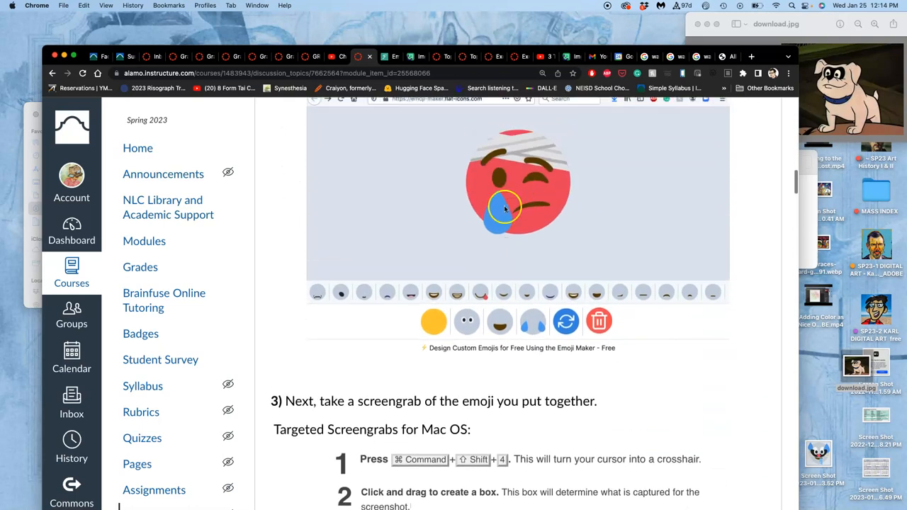
{"action": "scroll", "coordinate": [505, 214], "scroll_direction": "down", "scroll_amount": 5}
{"action": "scroll", "coordinate": [468, 191], "scroll_direction": "down", "scroll_amount": 3}
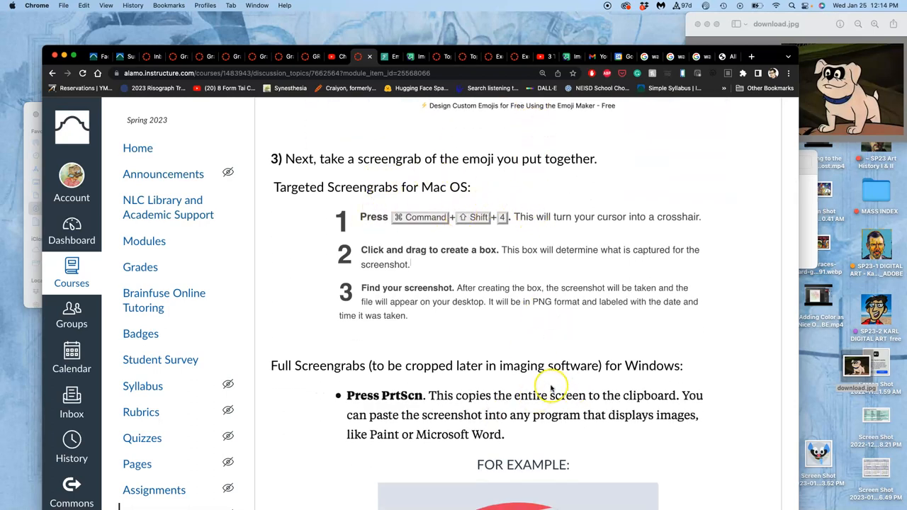
{"action": "scroll", "coordinate": [551, 388], "scroll_direction": "down", "scroll_amount": 4}
{"action": "scroll", "coordinate": [567, 354], "scroll_direction": "down", "scroll_amount": 4}
{"action": "scroll", "coordinate": [577, 306], "scroll_direction": "down", "scroll_amount": 2}
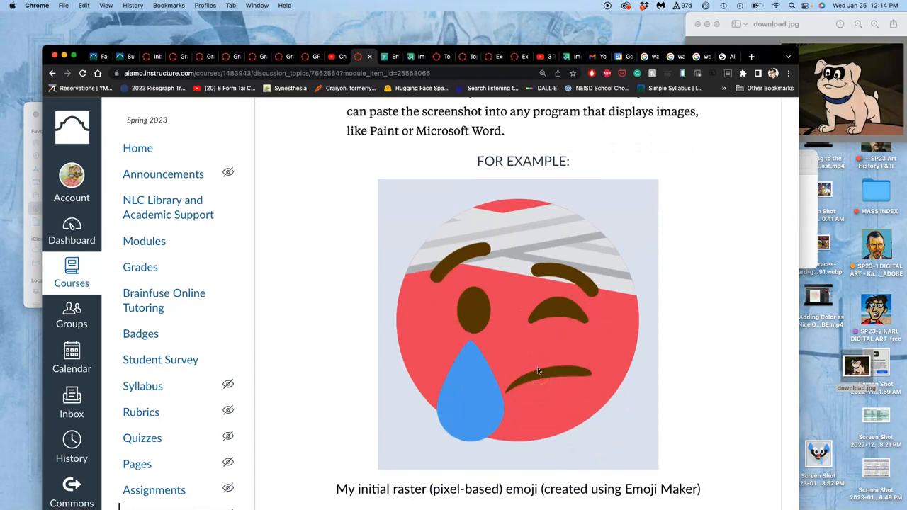
{"action": "scroll", "coordinate": [537, 348], "scroll_direction": "down", "scroll_amount": 4}
{"action": "scroll", "coordinate": [525, 326], "scroll_direction": "down", "scroll_amount": 3}
{"action": "scroll", "coordinate": [510, 311], "scroll_direction": "down", "scroll_amount": 1}
{"action": "scroll", "coordinate": [494, 333], "scroll_direction": "down", "scroll_amount": 4}
{"action": "scroll", "coordinate": [482, 298], "scroll_direction": "down", "scroll_amount": 4}
{"action": "scroll", "coordinate": [469, 255], "scroll_direction": "down", "scroll_amount": 2}
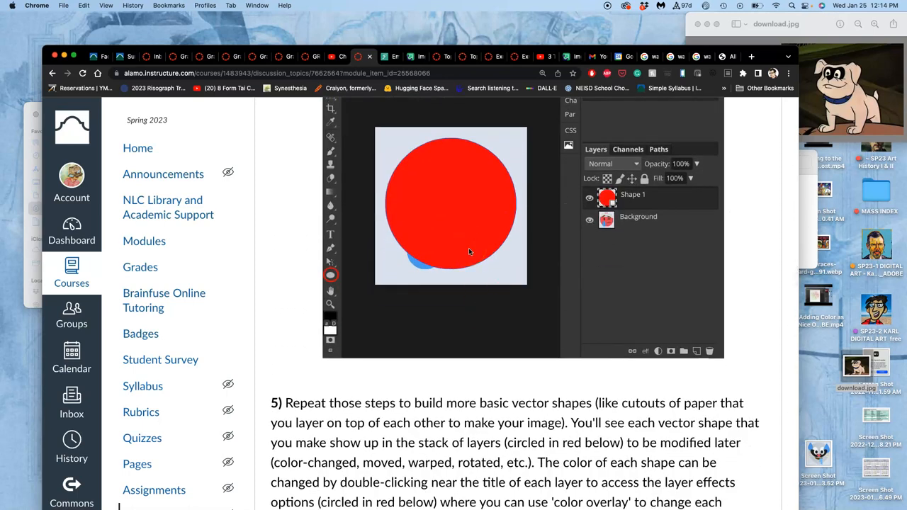
{"action": "scroll", "coordinate": [469, 251], "scroll_direction": "down", "scroll_amount": 4}
{"action": "scroll", "coordinate": [468, 248], "scroll_direction": "down", "scroll_amount": 4}
{"action": "scroll", "coordinate": [468, 241], "scroll_direction": "down", "scroll_amount": 3}
{"action": "scroll", "coordinate": [468, 234], "scroll_direction": "down", "scroll_amount": 1}
{"action": "scroll", "coordinate": [469, 234], "scroll_direction": "down", "scroll_amount": 5}
{"action": "scroll", "coordinate": [468, 234], "scroll_direction": "down", "scroll_amount": 5}
{"action": "scroll", "coordinate": [468, 234], "scroll_direction": "down", "scroll_amount": 5}
{"action": "scroll", "coordinate": [469, 234], "scroll_direction": "down", "scroll_amount": 5}
{"action": "scroll", "coordinate": [467, 234], "scroll_direction": "down", "scroll_amount": 5}
{"action": "scroll", "coordinate": [467, 234], "scroll_direction": "down", "scroll_amount": 5}
{"action": "scroll", "coordinate": [467, 233], "scroll_direction": "down", "scroll_amount": 5}
{"action": "scroll", "coordinate": [467, 234], "scroll_direction": "down", "scroll_amount": 4}
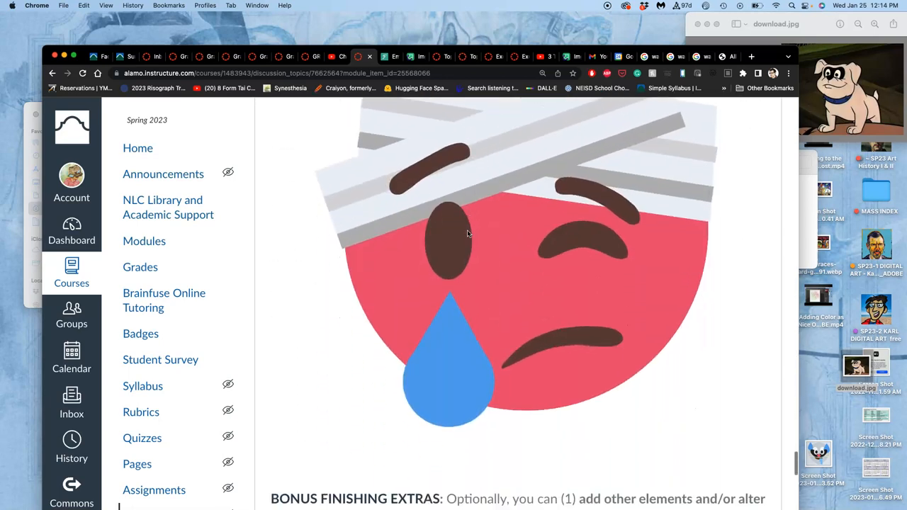
{"action": "scroll", "coordinate": [467, 230], "scroll_direction": "down", "scroll_amount": 5}
{"action": "scroll", "coordinate": [467, 230], "scroll_direction": "down", "scroll_amount": 5}
{"action": "scroll", "coordinate": [467, 229], "scroll_direction": "down", "scroll_amount": 5}
{"action": "scroll", "coordinate": [467, 229], "scroll_direction": "down", "scroll_amount": 5}
{"action": "scroll", "coordinate": [468, 234], "scroll_direction": "down", "scroll_amount": 5}
{"action": "scroll", "coordinate": [468, 233], "scroll_direction": "down", "scroll_amount": 4}
{"action": "scroll", "coordinate": [468, 233], "scroll_direction": "up", "scroll_amount": 8}
{"action": "scroll", "coordinate": [468, 234], "scroll_direction": "up", "scroll_amount": 3}
{"action": "scroll", "coordinate": [468, 234], "scroll_direction": "down", "scroll_amount": 1}
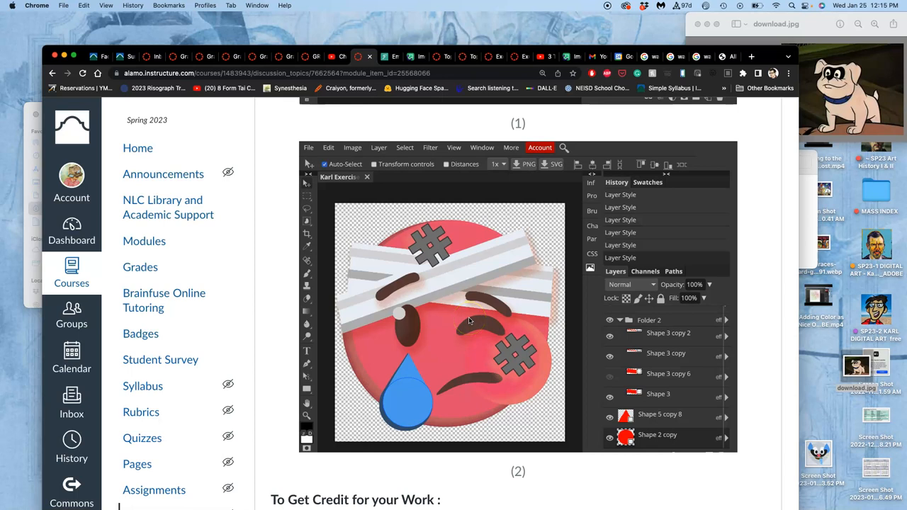